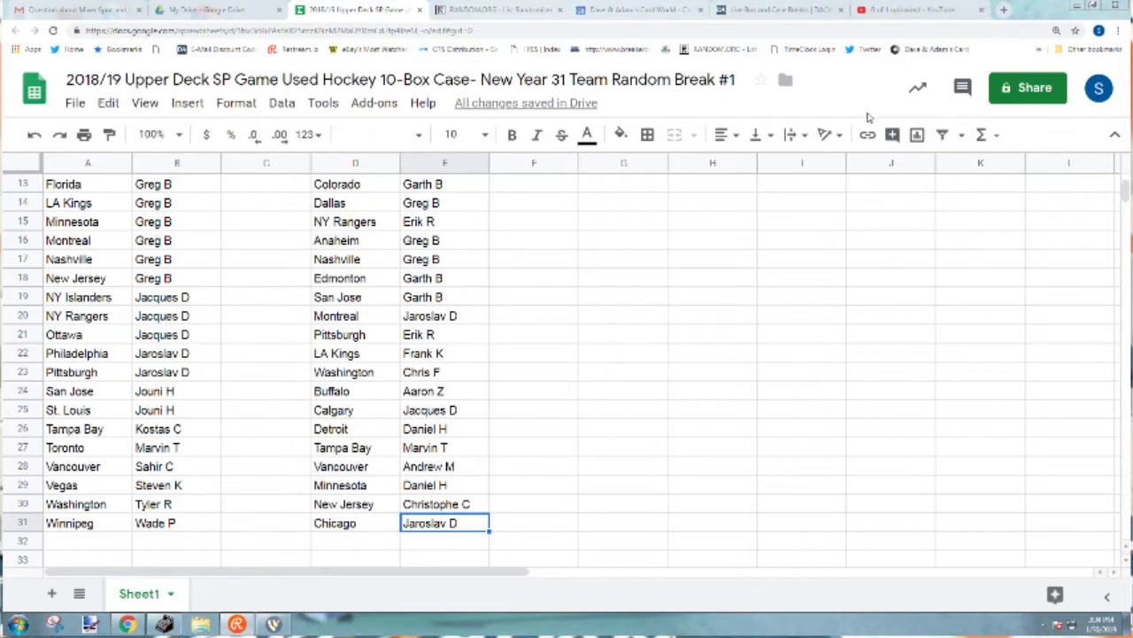
# Close the Break #1 spreadsheet and open the 2018/19 Upper Deck SP Game Used Hockey 10-Box Case New Year 31 Team Random Break #2 sheet from Drive.
pyautogui.click(422, 10)
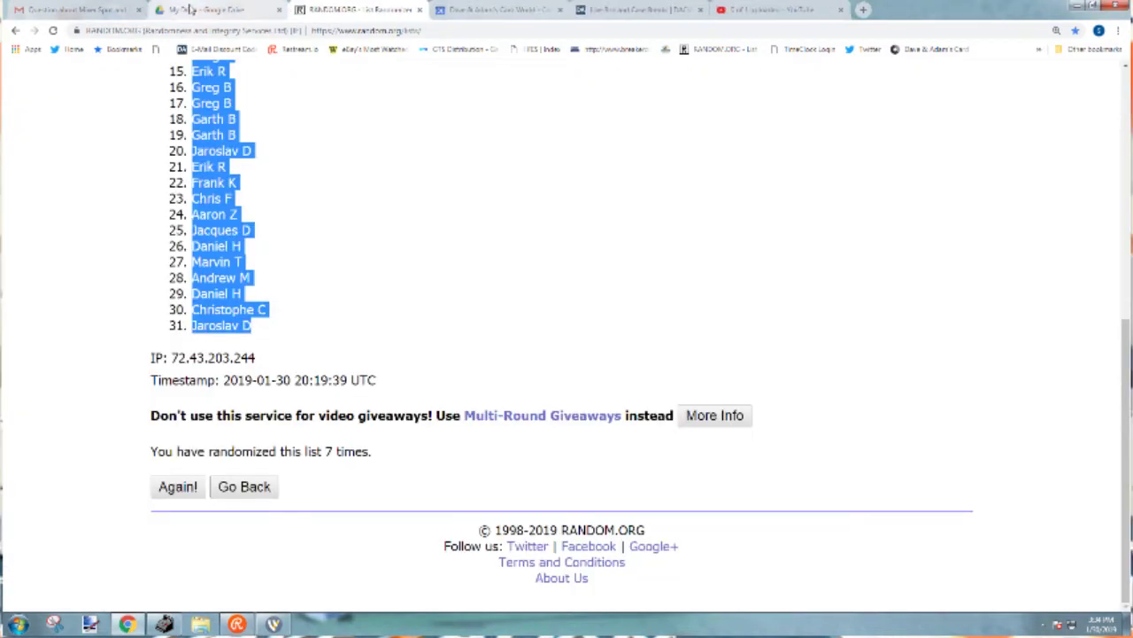
pyautogui.click(208, 10)
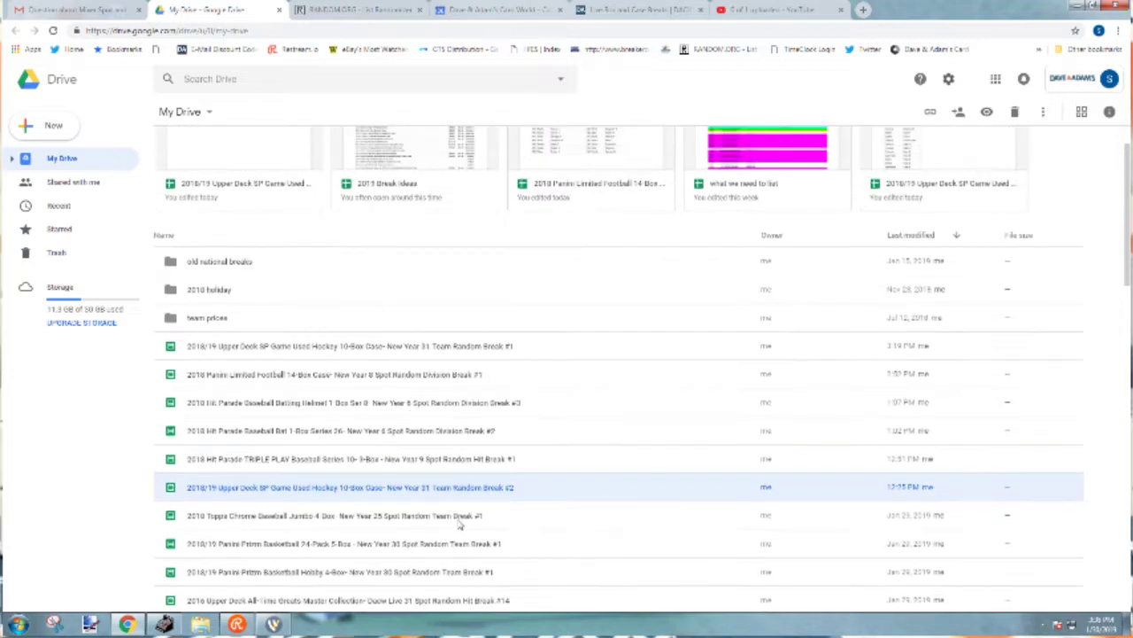
pyautogui.doubleClick(449, 492)
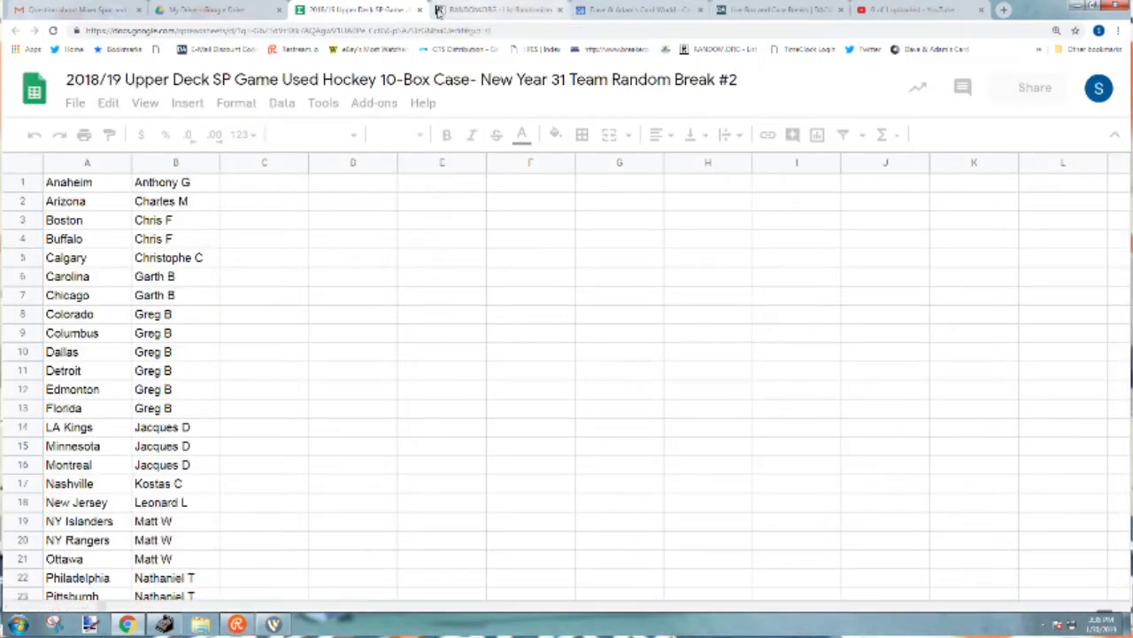
# Copy the full list of team names in column A of the Break #2 sheet.
pyautogui.moveTo(112, 316); pyautogui.dragTo(97, 534)
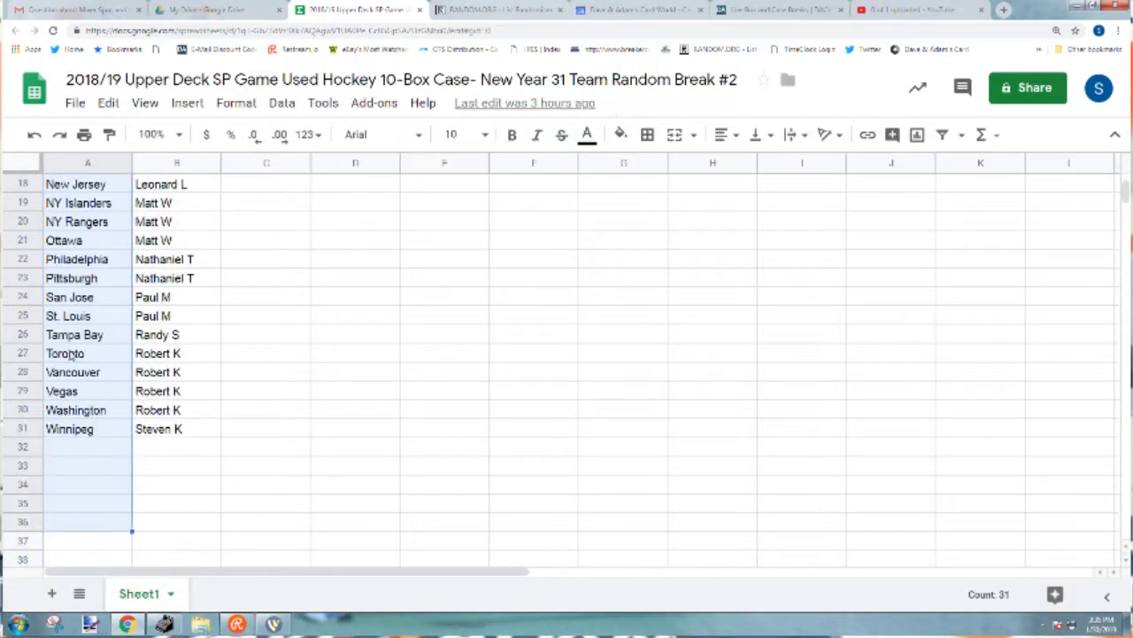
pyautogui.rightClick(67, 305)
pyautogui.click(132, 349)
pyautogui.scroll(5, 307, 348)
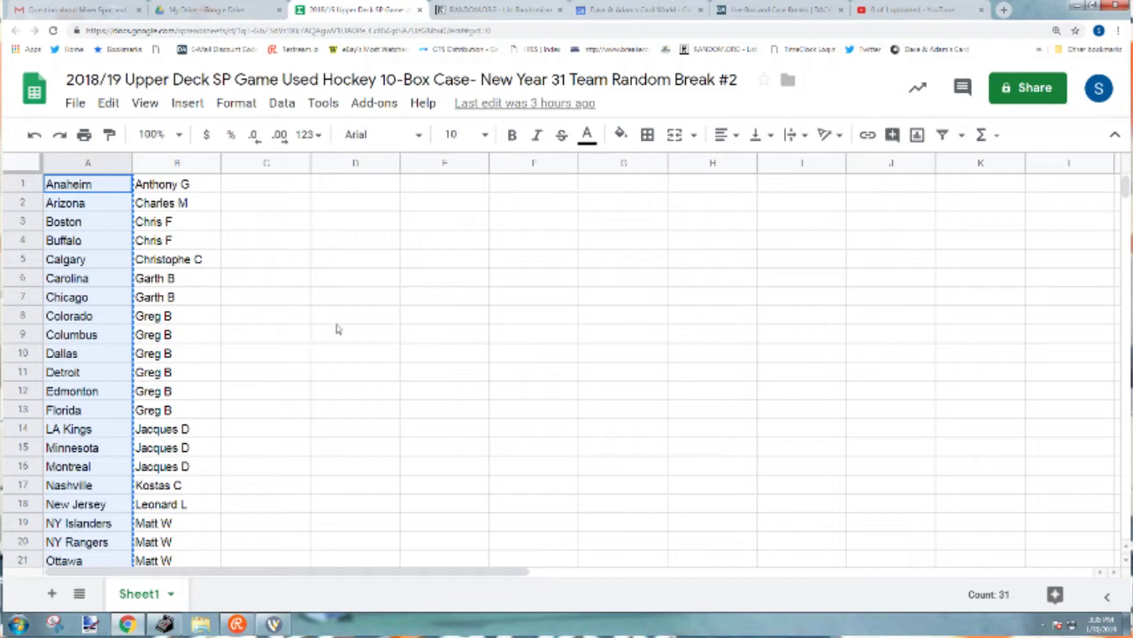
# Switch to RANDOM.ORG and roll two virtual dice with the Dice Roller for the team list.
pyautogui.click(468, 15)
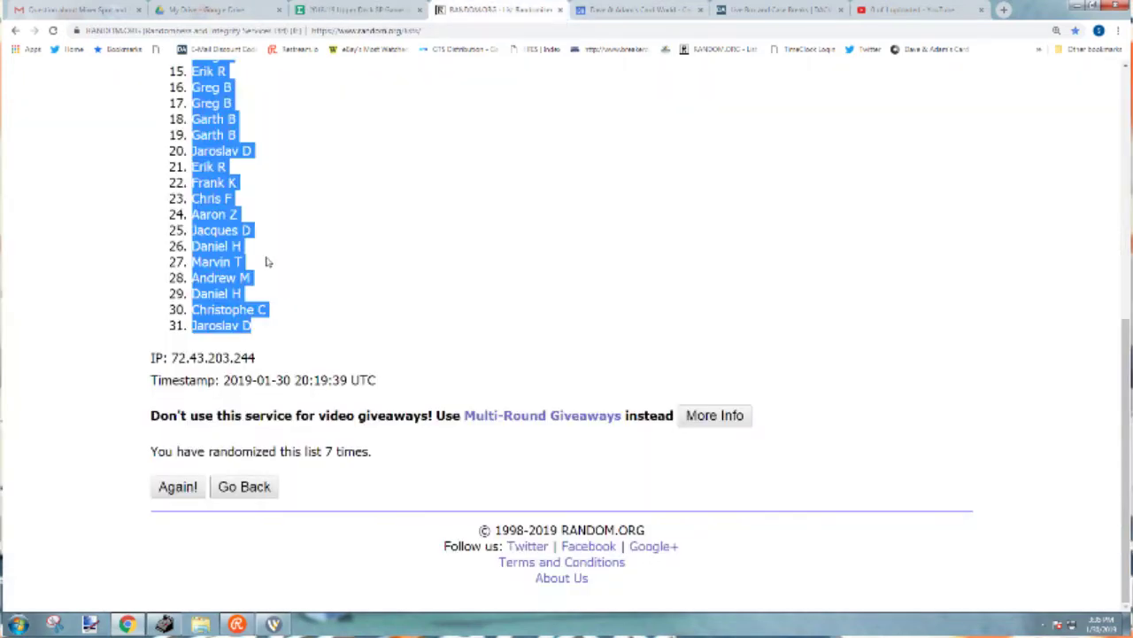
pyautogui.scroll(6, 369, 273)
pyautogui.moveTo(250, 94)
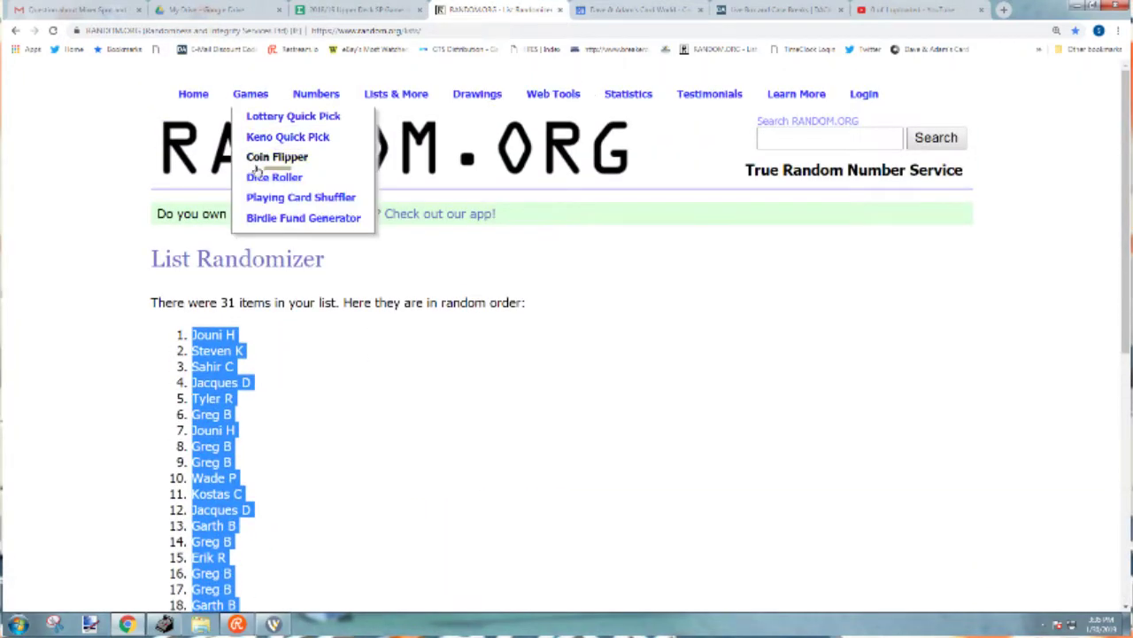
pyautogui.click(282, 177)
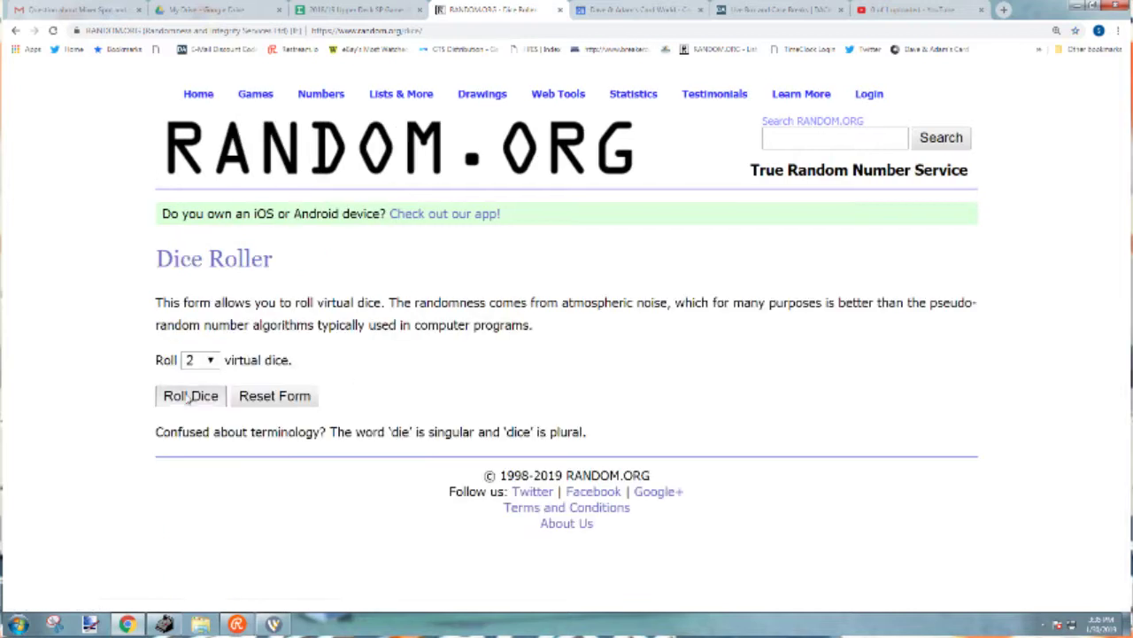
pyautogui.click(186, 395)
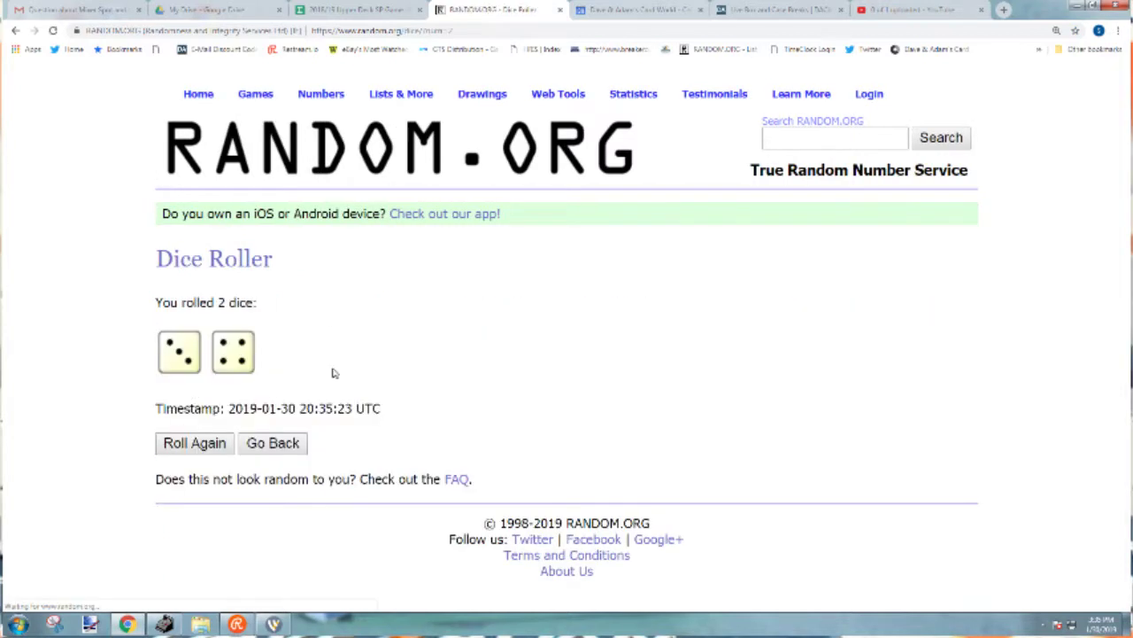
# Paste the copied team names into the RANDOM.ORG List Randomizer and randomize them.
pyautogui.moveTo(403, 94)
pyautogui.click(408, 116)
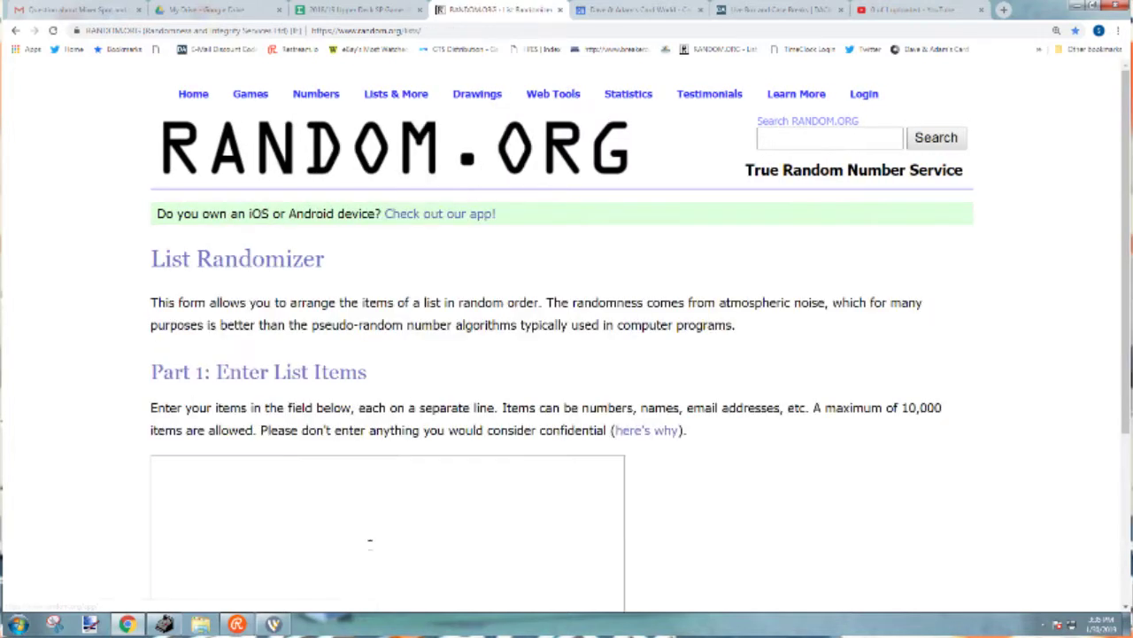
pyautogui.click(369, 538)
pyautogui.hotkey('ctrl', 'v')
pyautogui.scroll(-2, 380, 458)
pyautogui.click(182, 487)
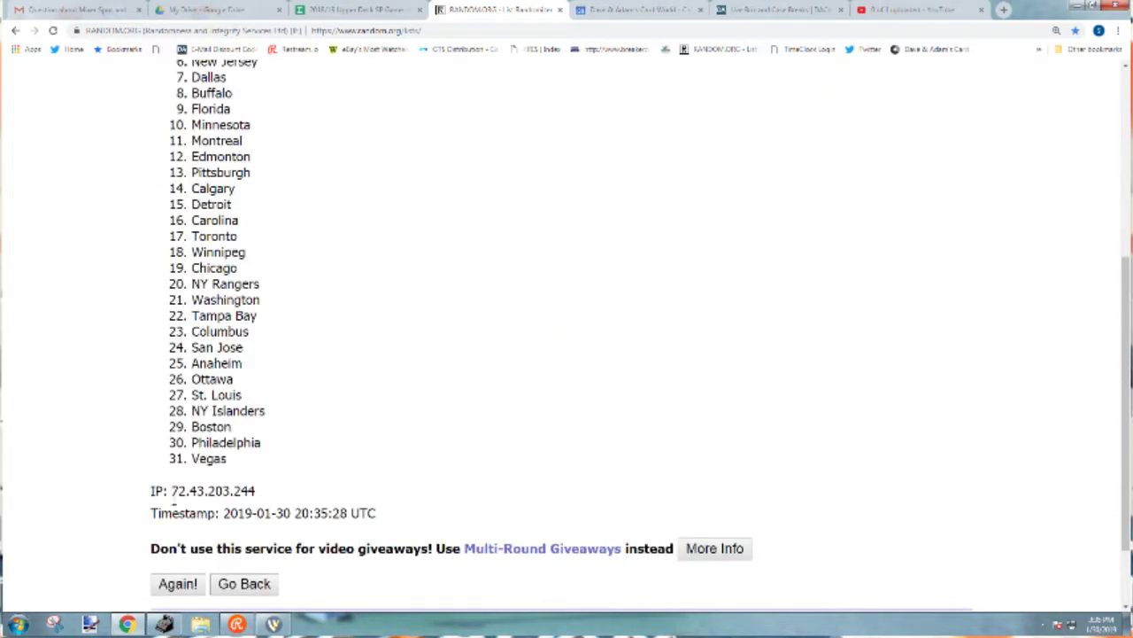
# Repeat the randomization of the team list until it has been randomized seven times in total.
pyautogui.click(170, 586)
pyautogui.click(177, 558)
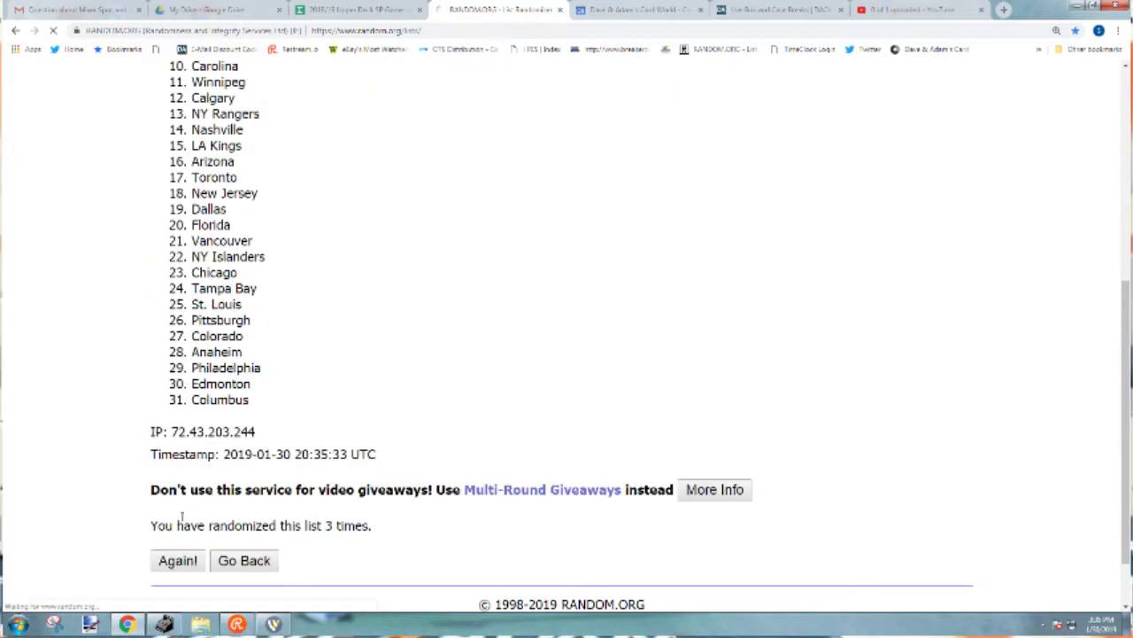
pyautogui.click(177, 560)
pyautogui.click(178, 561)
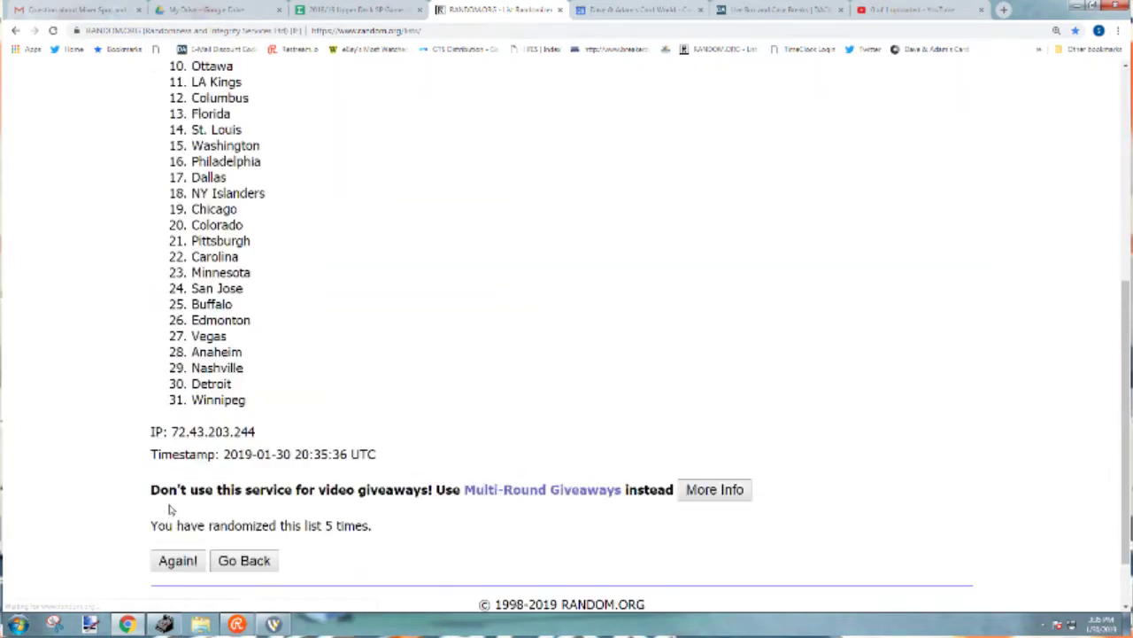
pyautogui.click(177, 560)
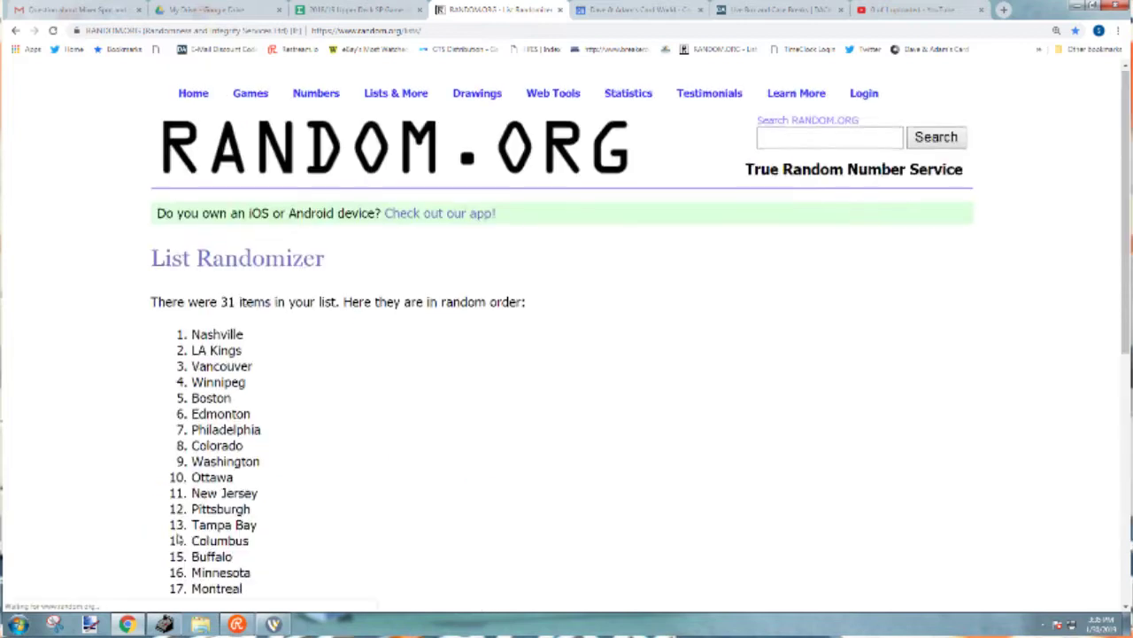
pyautogui.click(178, 502)
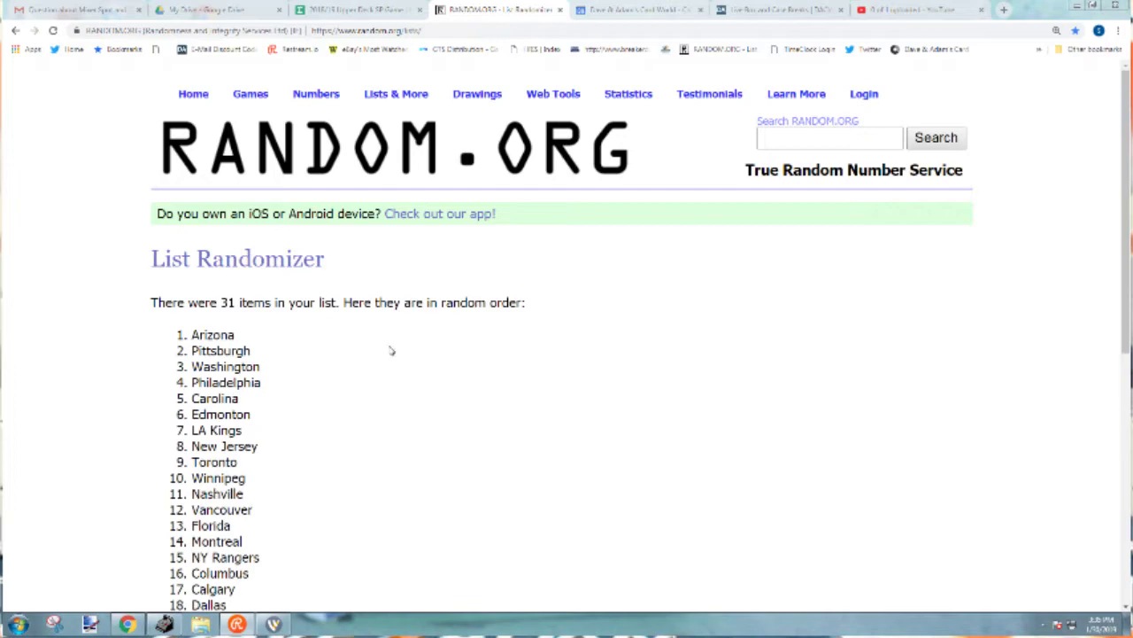
# Copy the randomized team list and paste it into the Break #2 spreadsheet starting at cell D1.
pyautogui.moveTo(192, 337); pyautogui.dragTo(244, 328)
pyautogui.rightClick(221, 293)
pyautogui.click(266, 302)
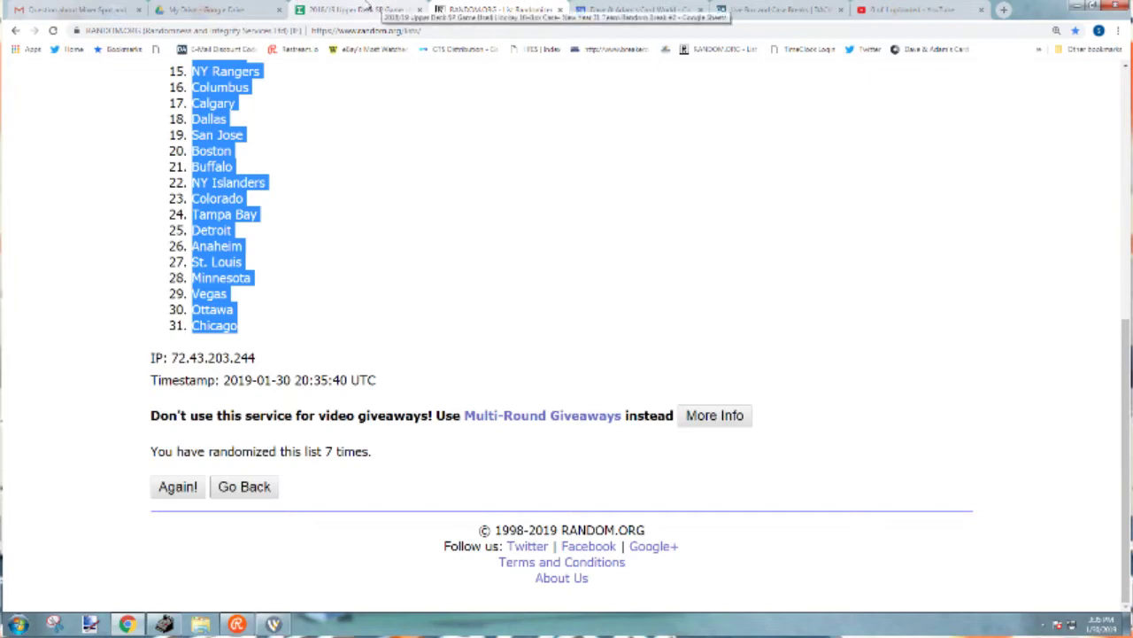
pyautogui.click(366, 7)
pyautogui.rightClick(391, 187)
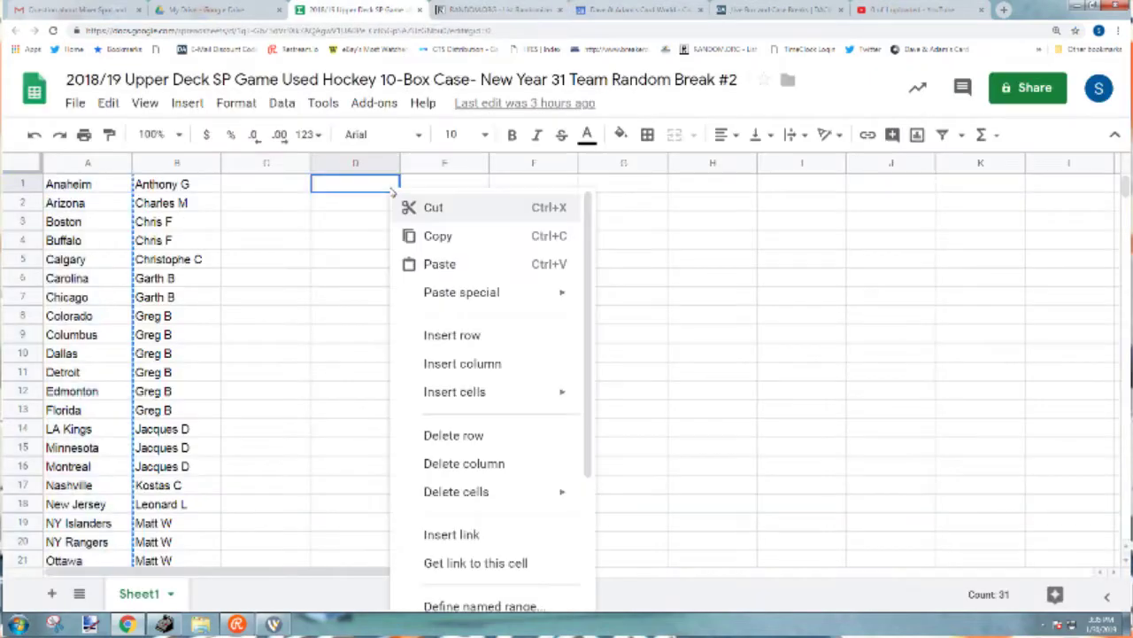
pyautogui.click(439, 263)
# Copy the full list of participant names in column B of the sheet.
pyautogui.moveTo(177, 184); pyautogui.dragTo(177, 545)
pyautogui.rightClick(191, 298)
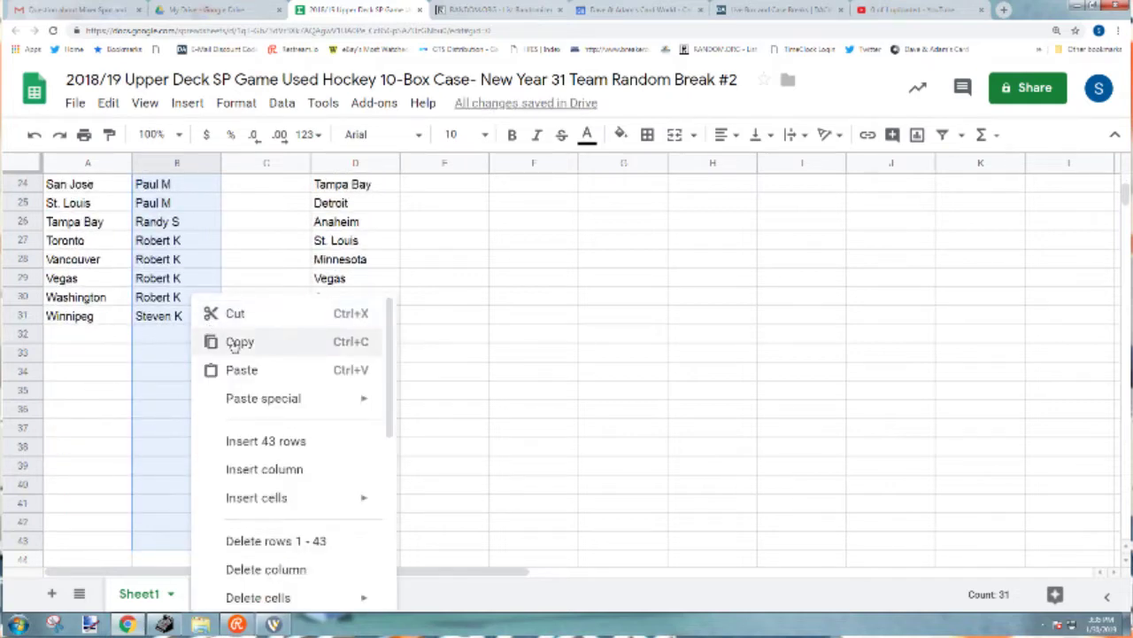
pyautogui.click(237, 342)
pyautogui.scroll(8, 235, 346)
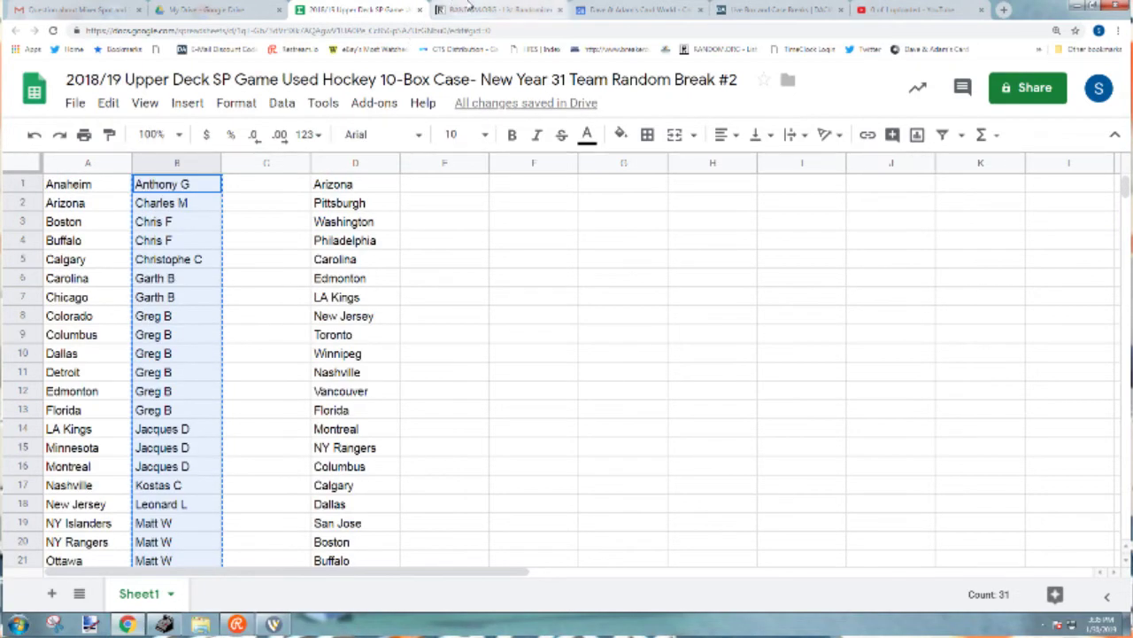
# Return to RANDOM.ORG and roll two virtual dice with the Dice Roller for the participant list.
pyautogui.click(470, 9)
pyautogui.scroll(10, 380, 324)
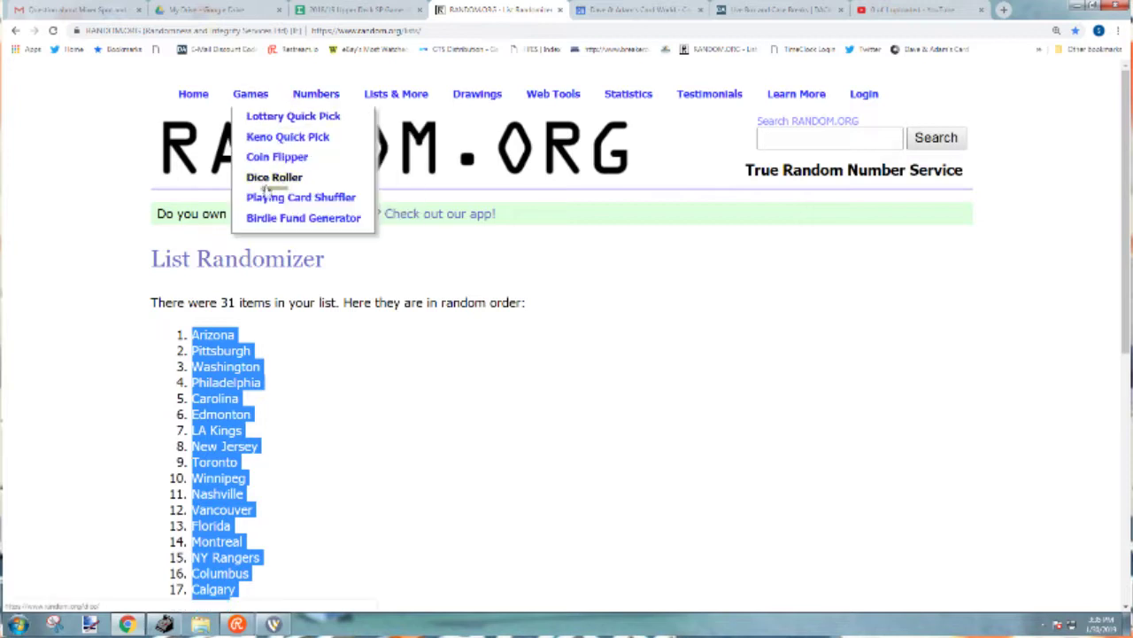
pyautogui.click(268, 181)
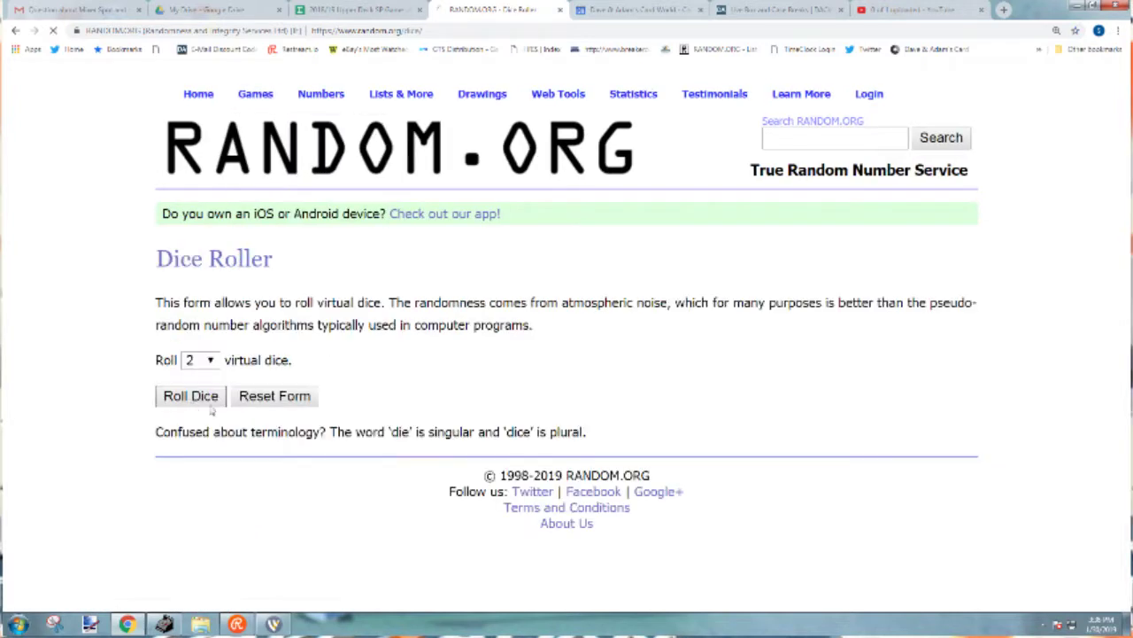
pyautogui.click(206, 401)
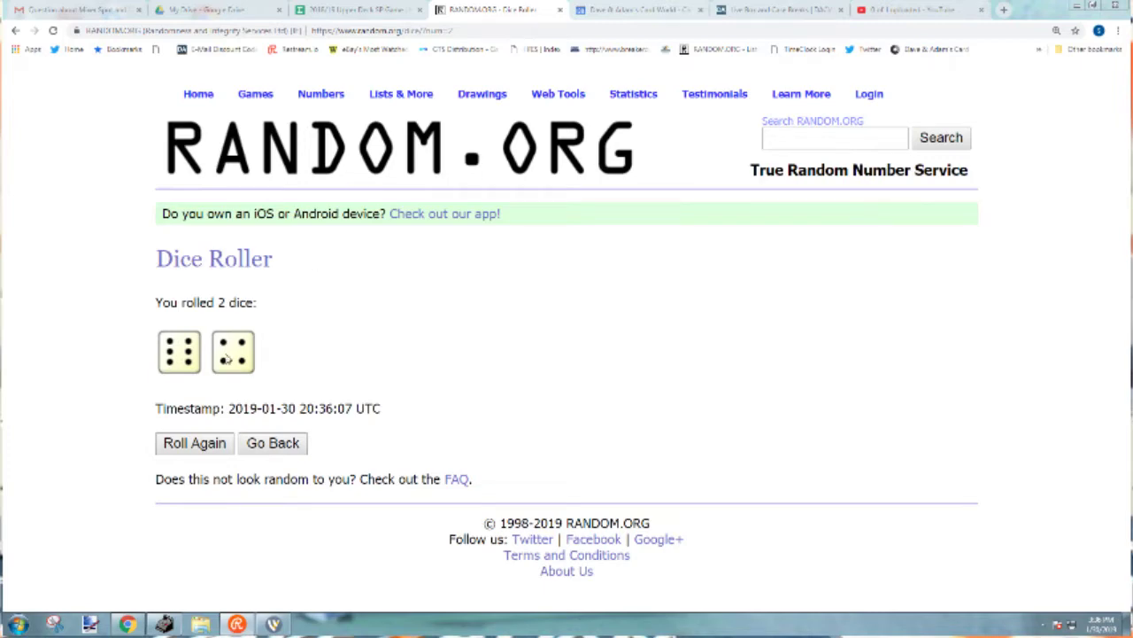
pyautogui.click(385, 7)
pyautogui.rightClick(422, 184)
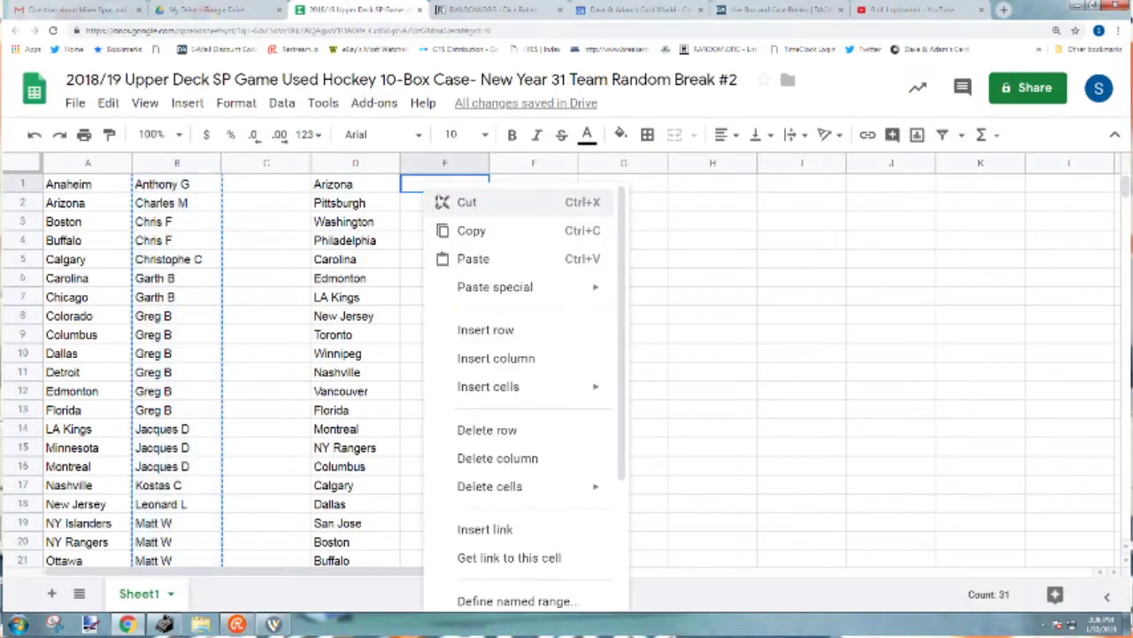
pyautogui.click(472, 255)
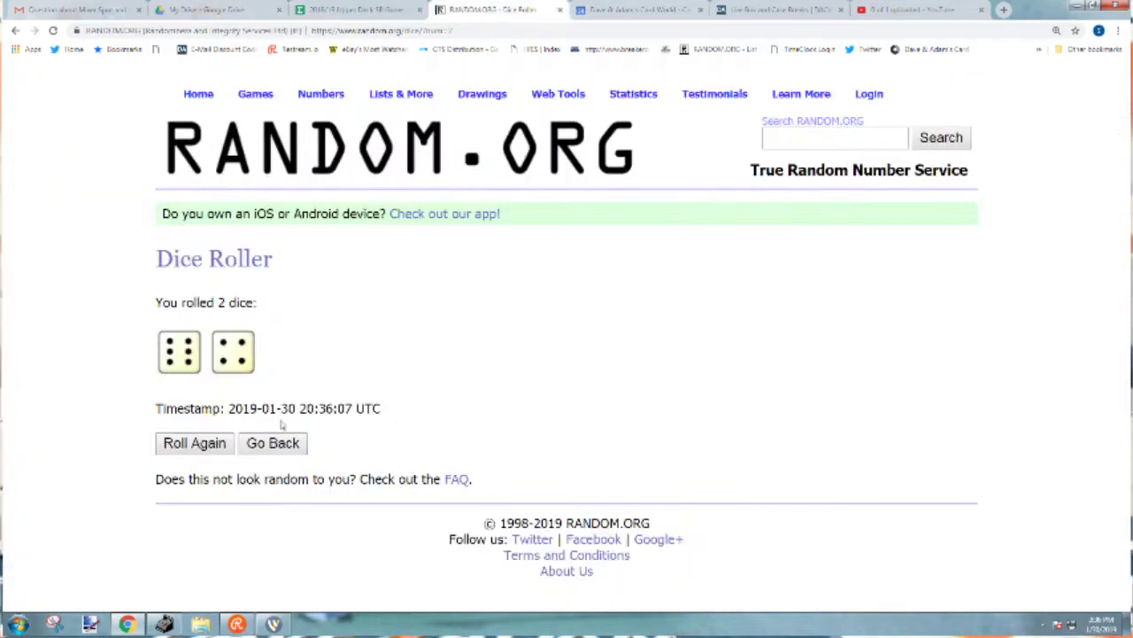
pyautogui.click(496, 9)
pyautogui.click(363, 9)
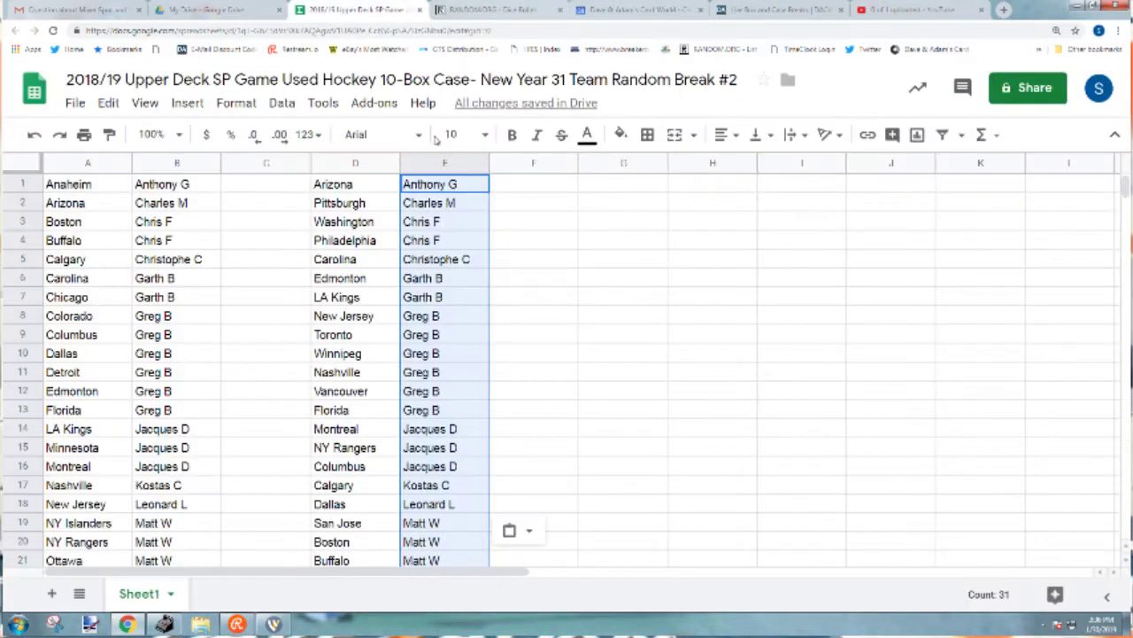
pyautogui.hotkey('ctrl', 'z')
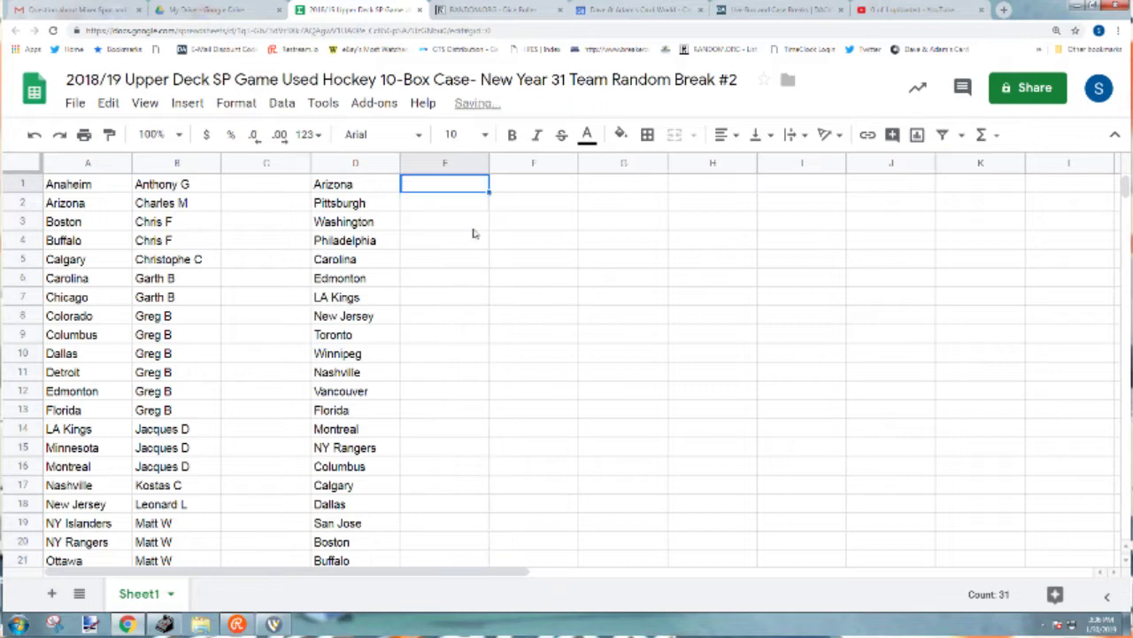
# Paste the copied participant names into the RANDOM.ORG List Randomizer and randomize them.
pyautogui.click(451, 7)
pyautogui.moveTo(400, 94)
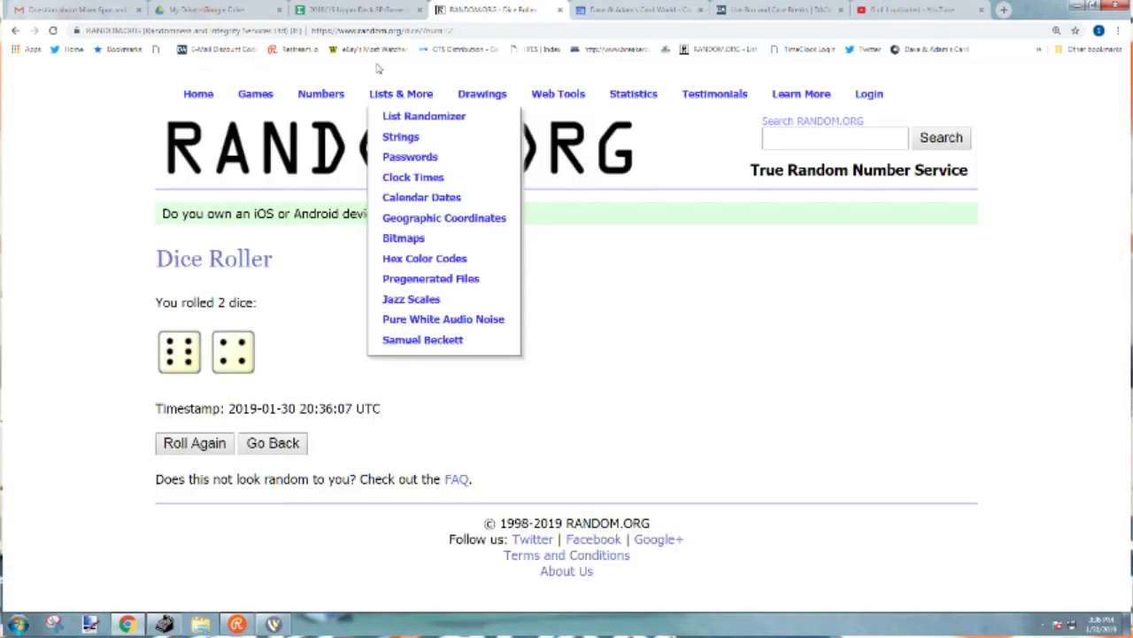
pyautogui.click(425, 117)
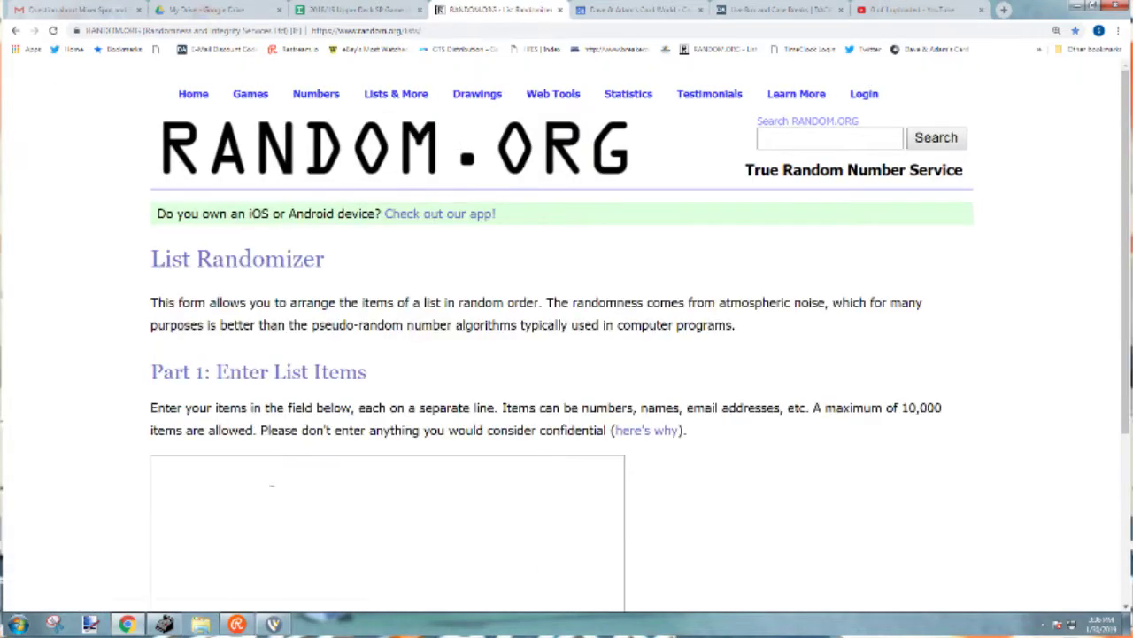
pyautogui.click(253, 542)
pyautogui.scroll(-3, 265, 471)
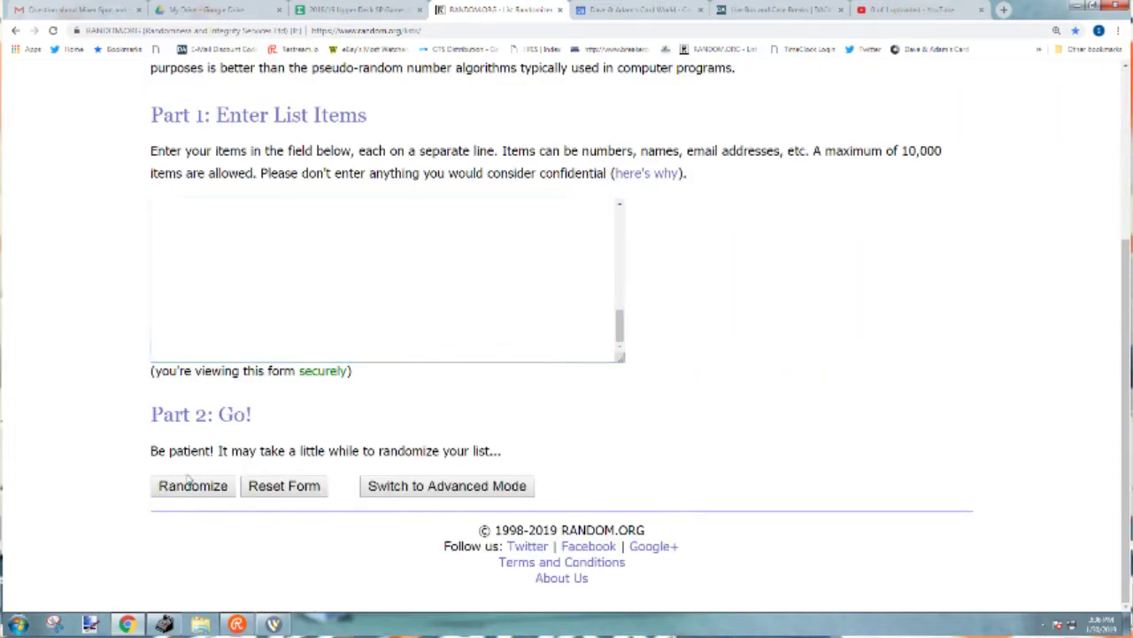
pyautogui.click(190, 486)
# Repeat the randomization of the participant list until it has been randomized 10 times in total.
pyautogui.scroll(-3, 188, 492)
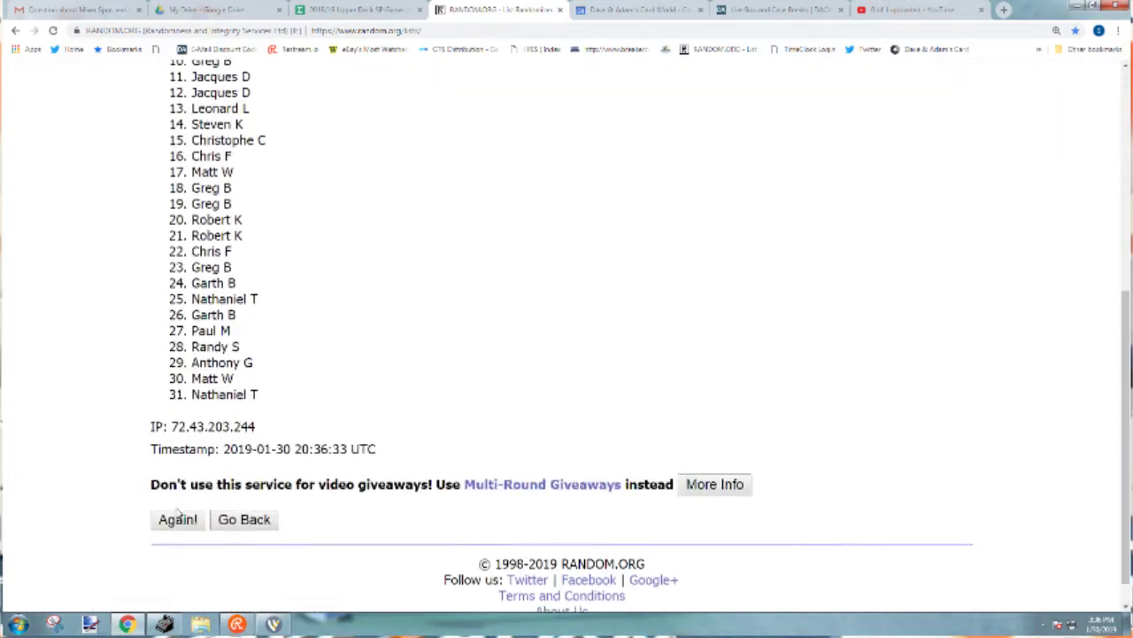
pyautogui.click(173, 486)
pyautogui.scroll(-5, 170, 514)
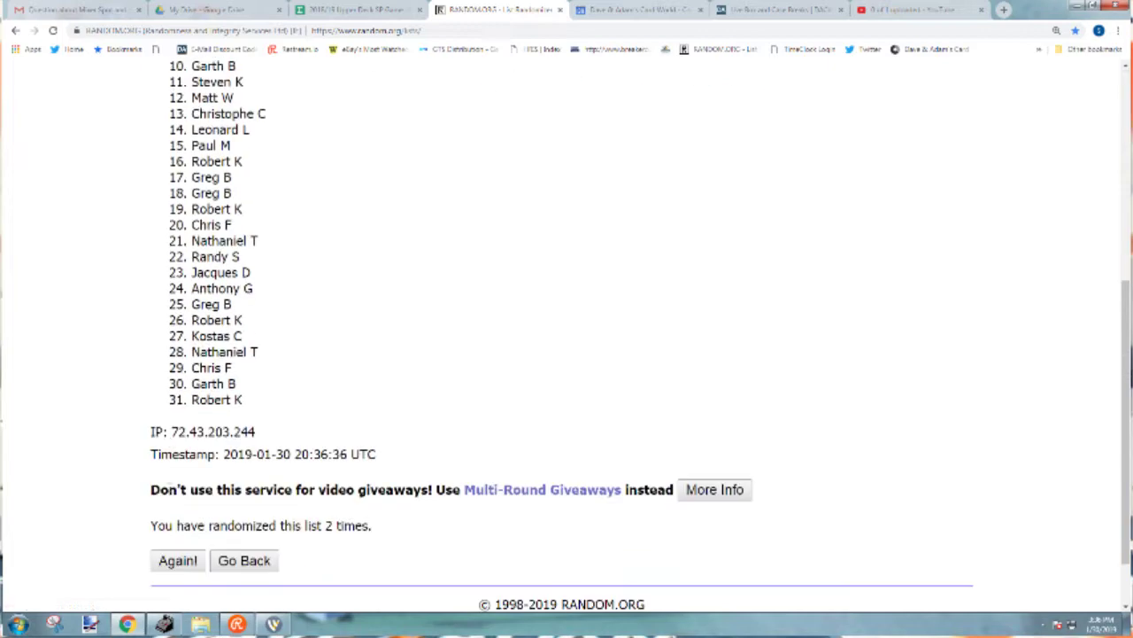
pyautogui.click(171, 560)
pyautogui.scroll(-5, 171, 560)
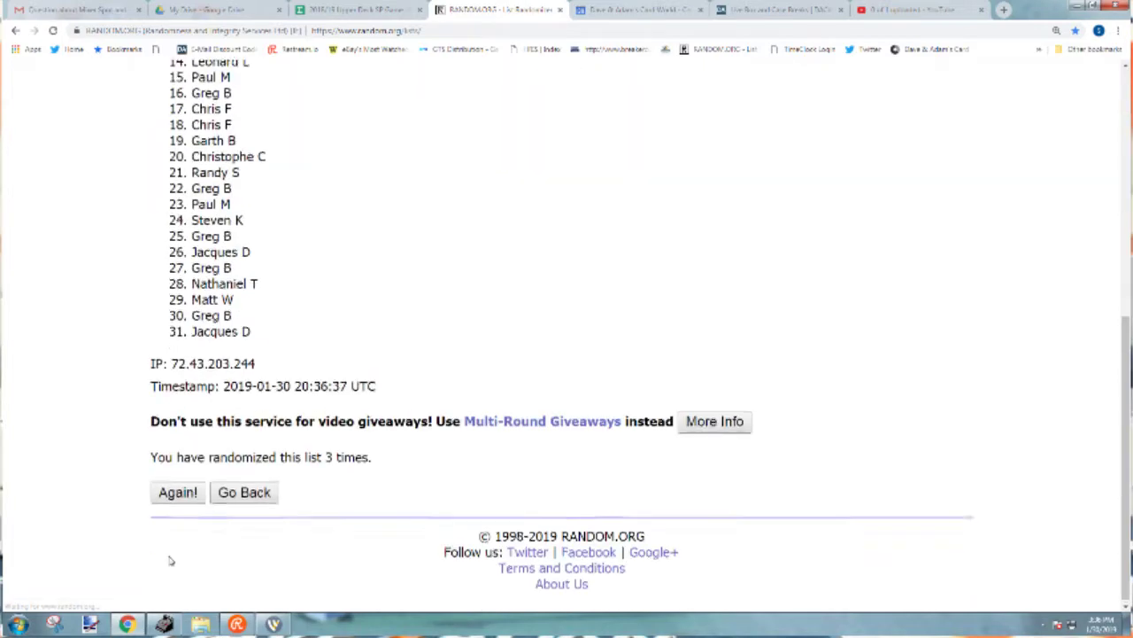
pyautogui.click(177, 485)
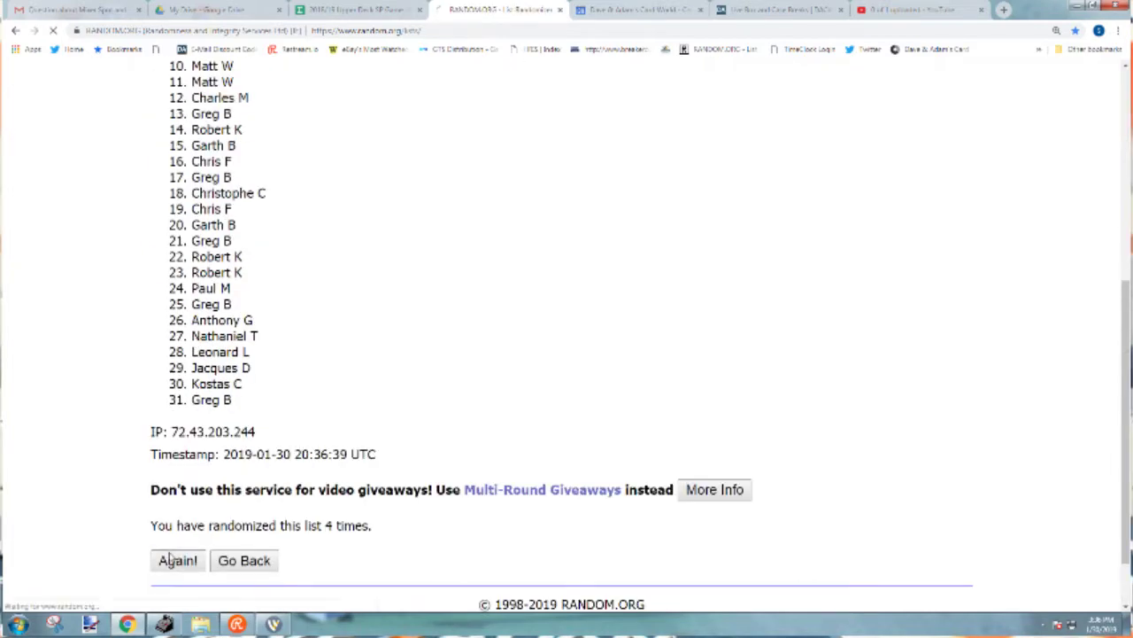
pyautogui.click(173, 560)
pyautogui.click(165, 557)
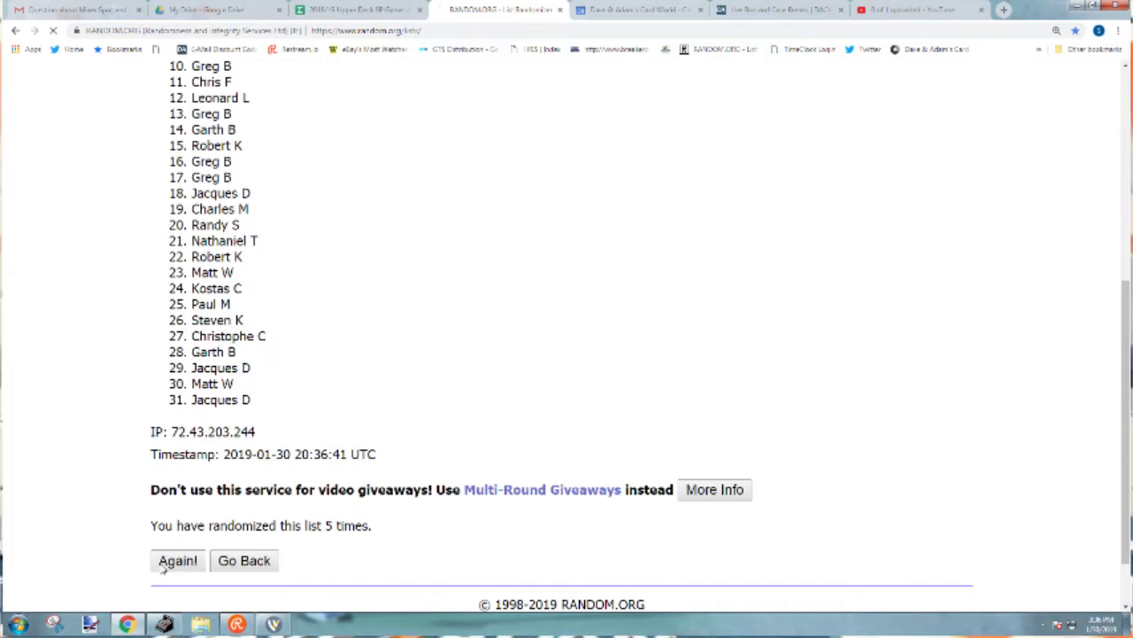
pyautogui.scroll(-8, 164, 549)
pyautogui.scroll(-2, 162, 544)
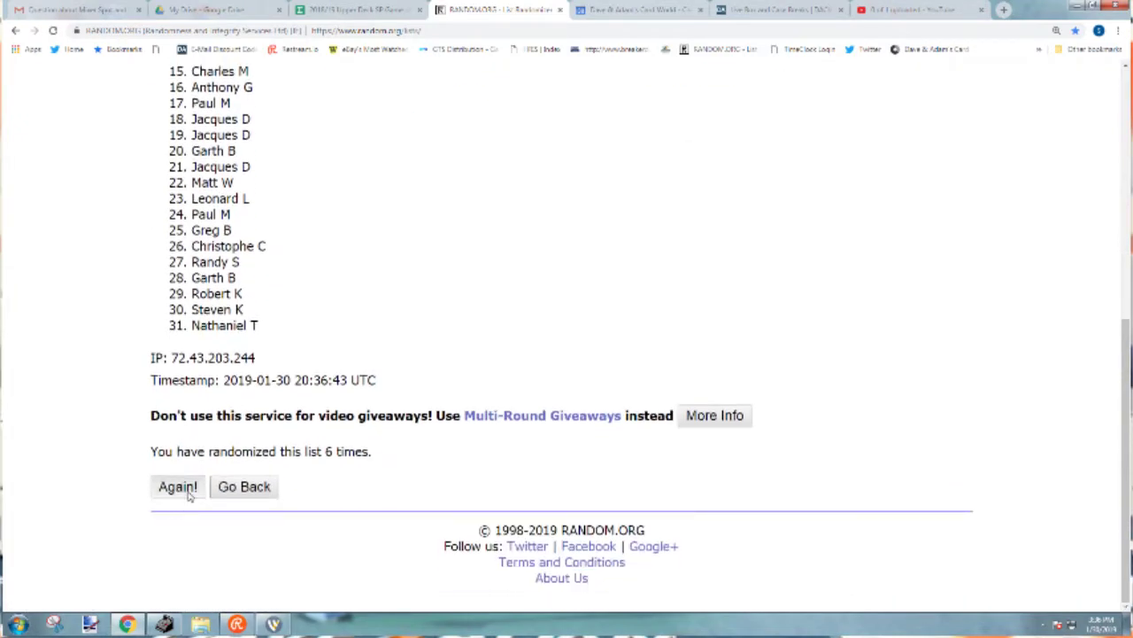
pyautogui.click(181, 488)
pyautogui.click(167, 555)
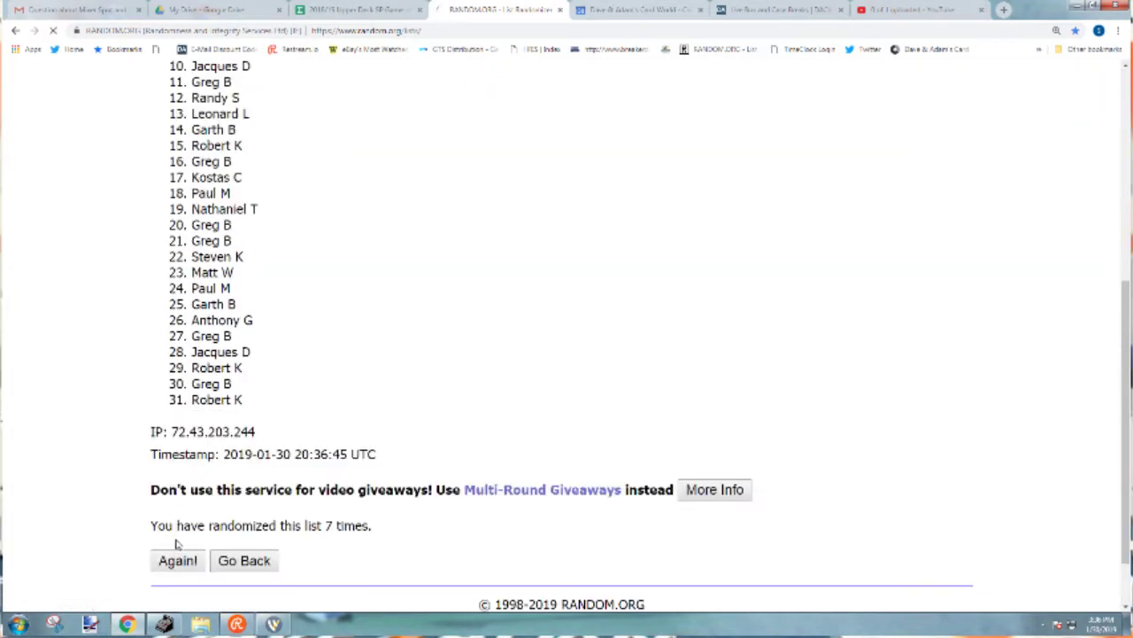
pyautogui.click(166, 504)
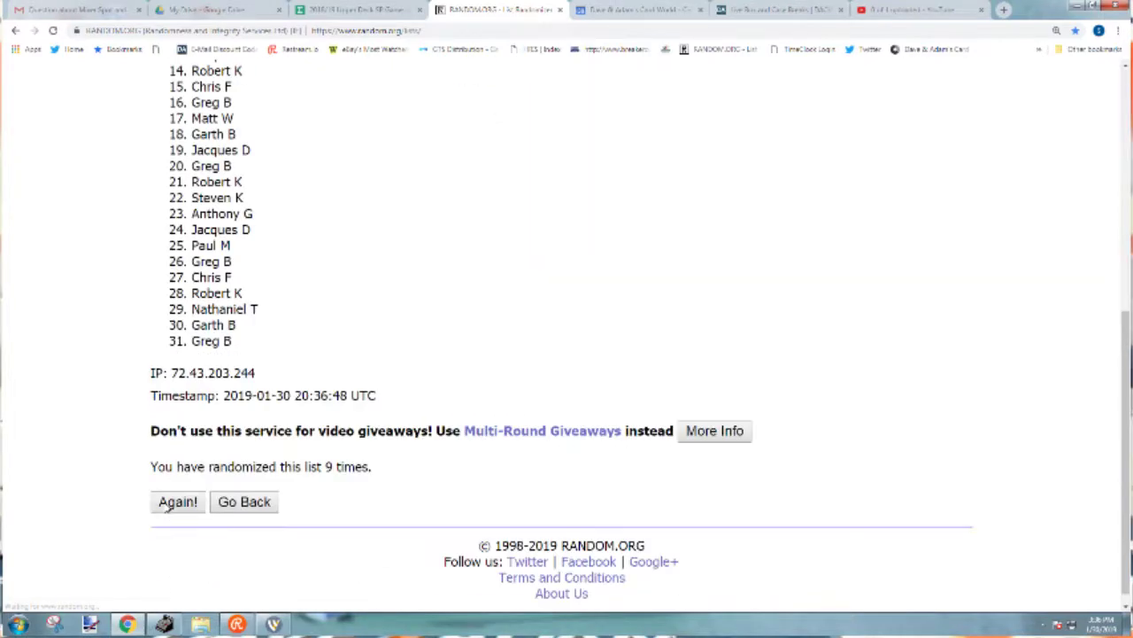
pyautogui.click(177, 501)
# Copy the randomized participant list and paste it into the Break #2 spreadsheet starting at cell E1.
pyautogui.moveTo(194, 334); pyautogui.dragTo(270, 344)
pyautogui.scroll(-5, 265, 463)
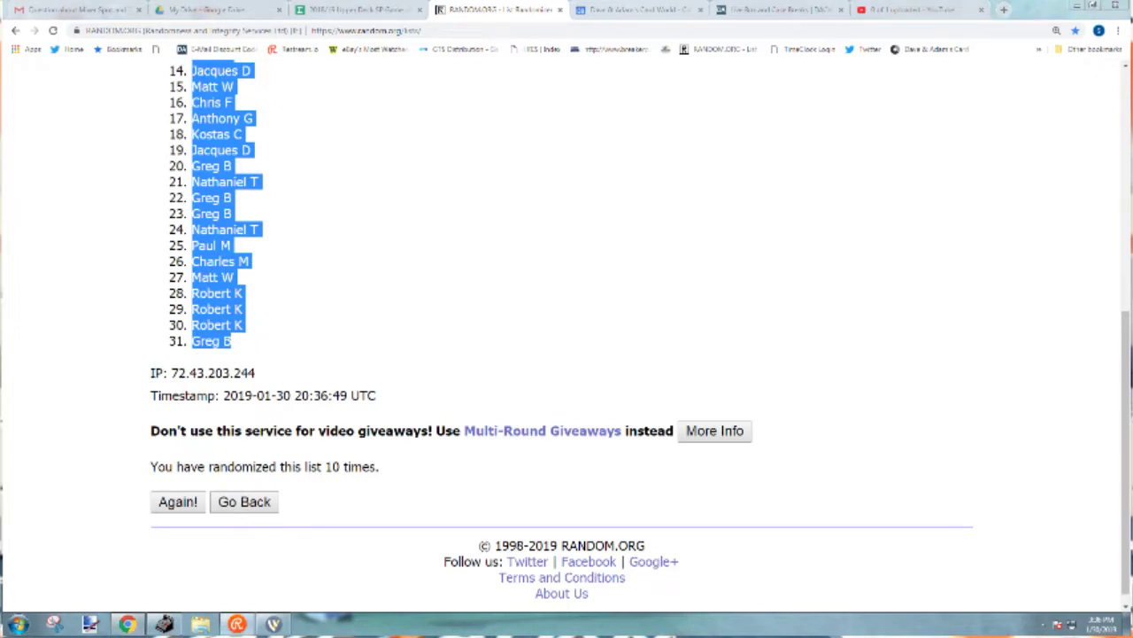
pyautogui.hotkey('alt', 'Tab')
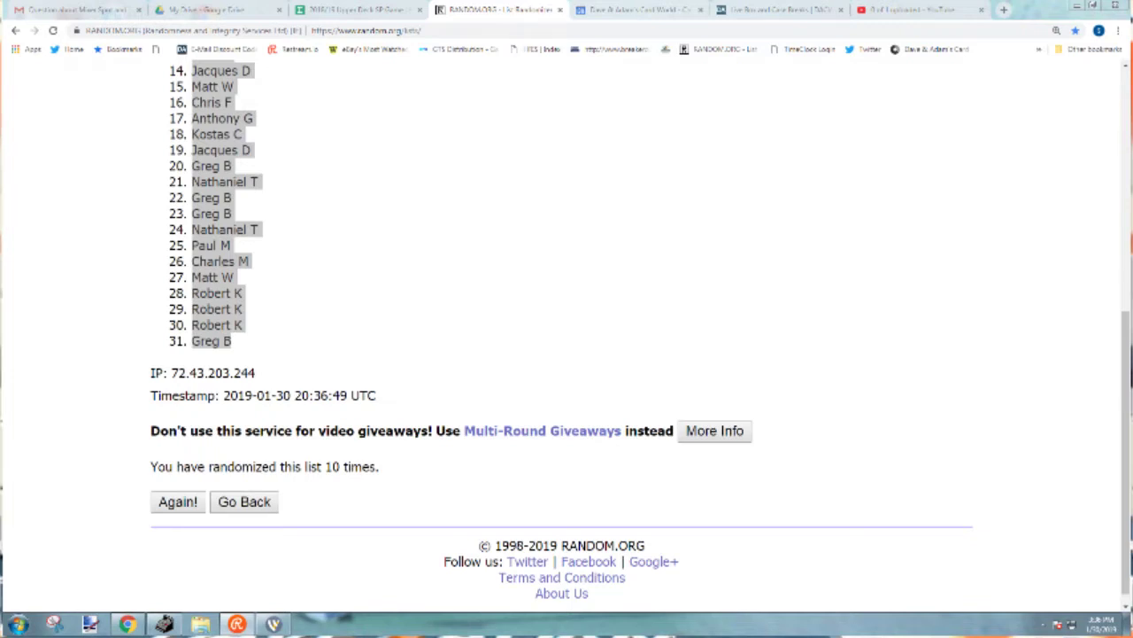
pyautogui.click(345, 12)
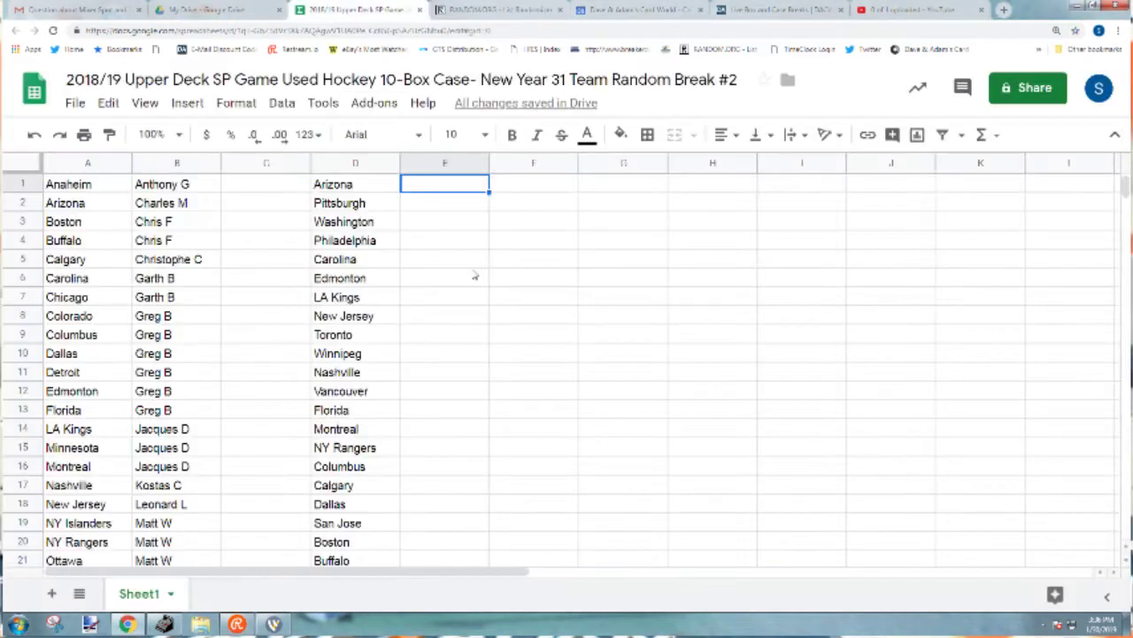
pyautogui.rightClick(470, 187)
pyautogui.click(519, 265)
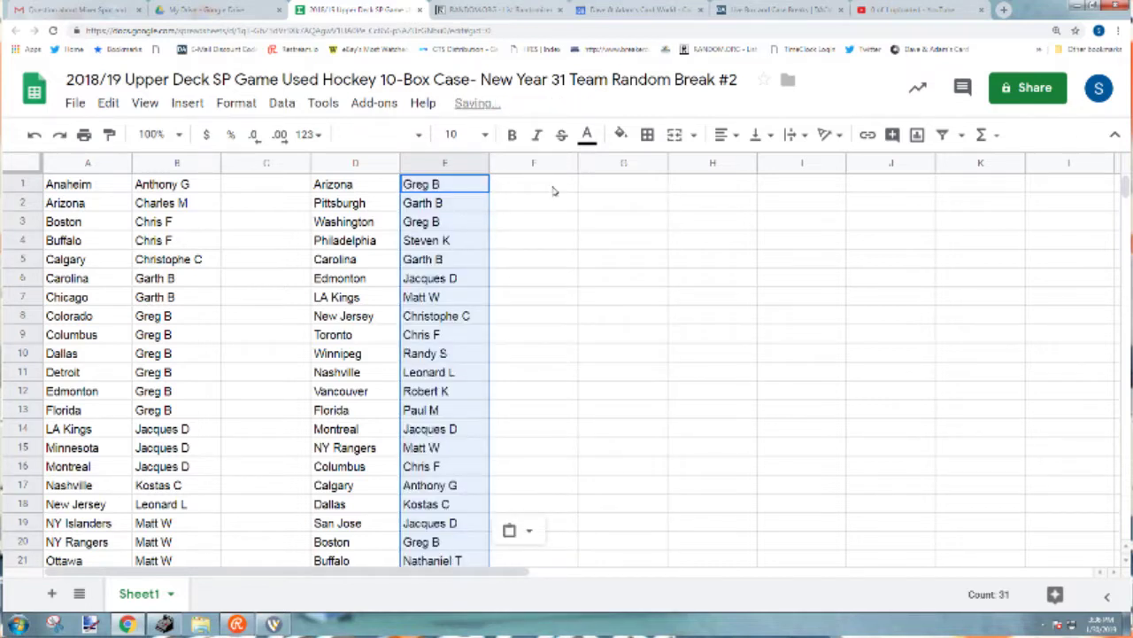
pyautogui.click(531, 188)
# Review the team and participant pairings in columns D and E one row at a time, from row 1 through row 31.
pyautogui.click(473, 189)
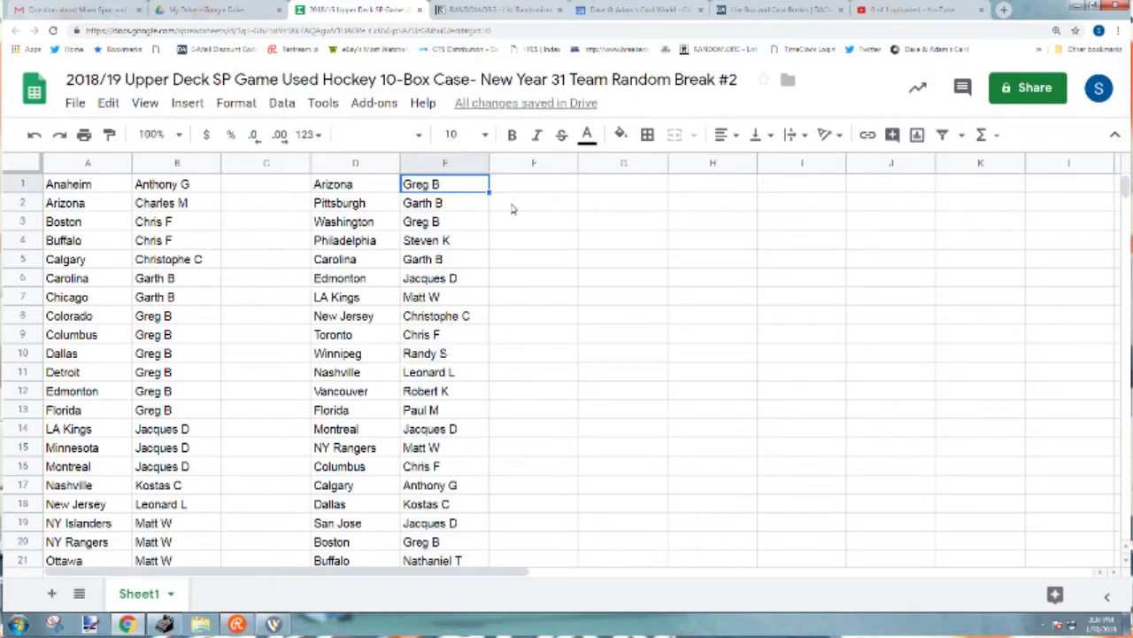
pyautogui.press('Down')
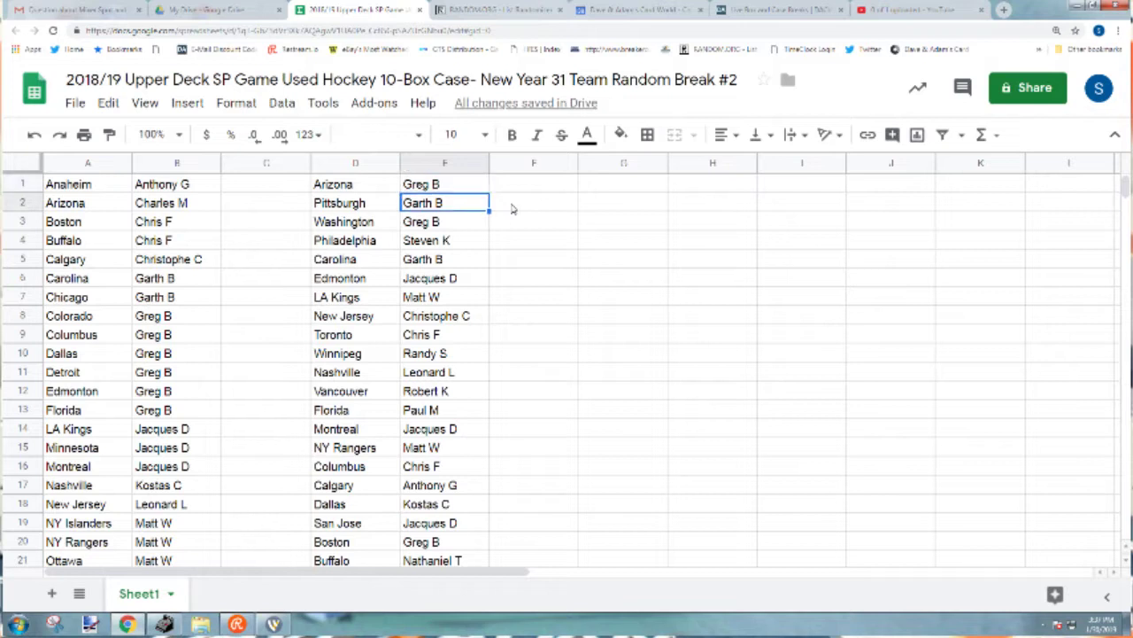
pyautogui.press('Down')
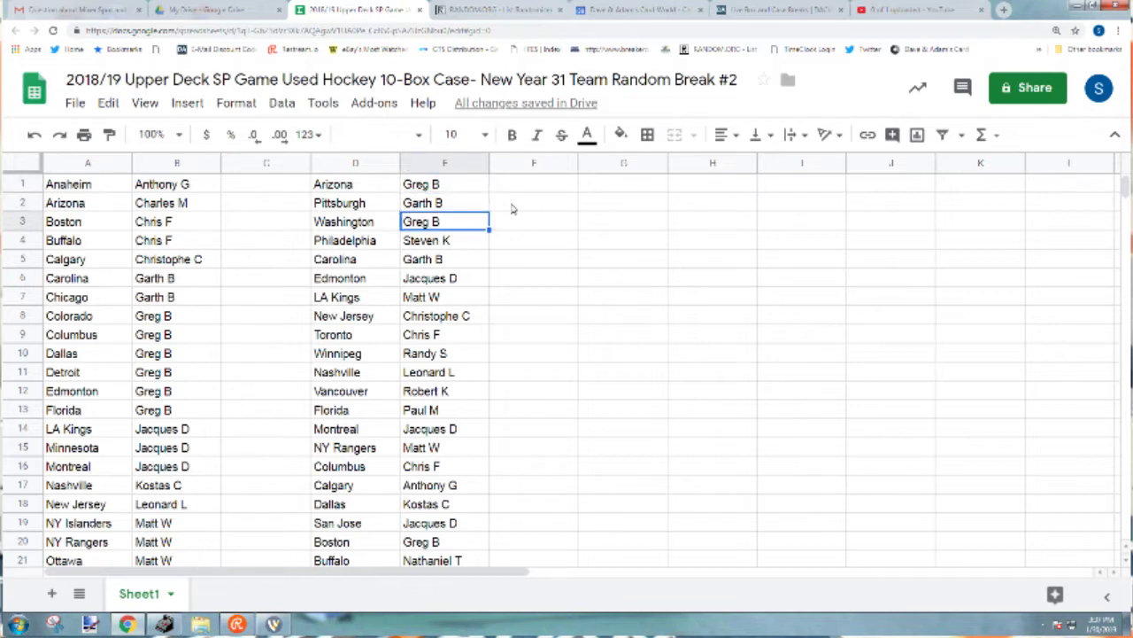
pyautogui.press('Down')
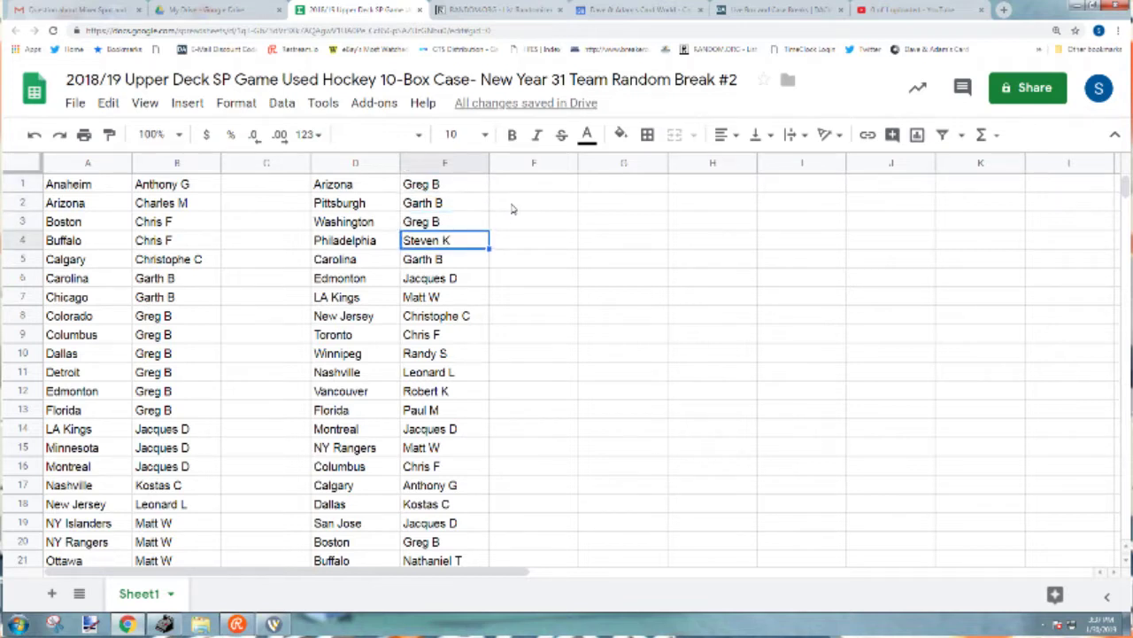
pyautogui.press('Down')
pyautogui.press('Down')
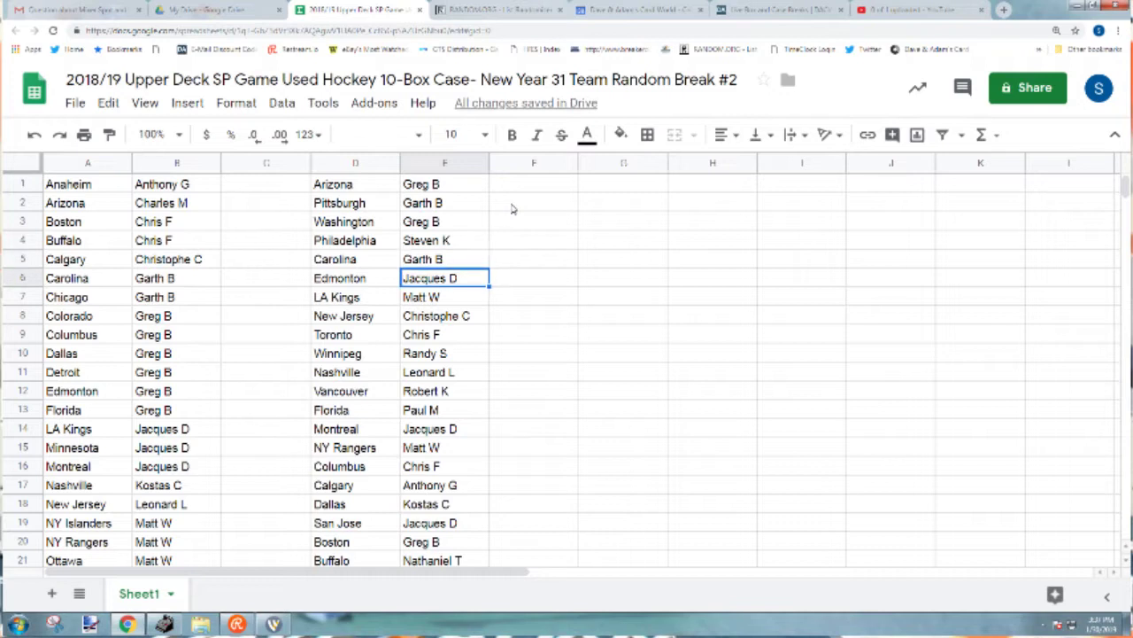
pyautogui.press('Down')
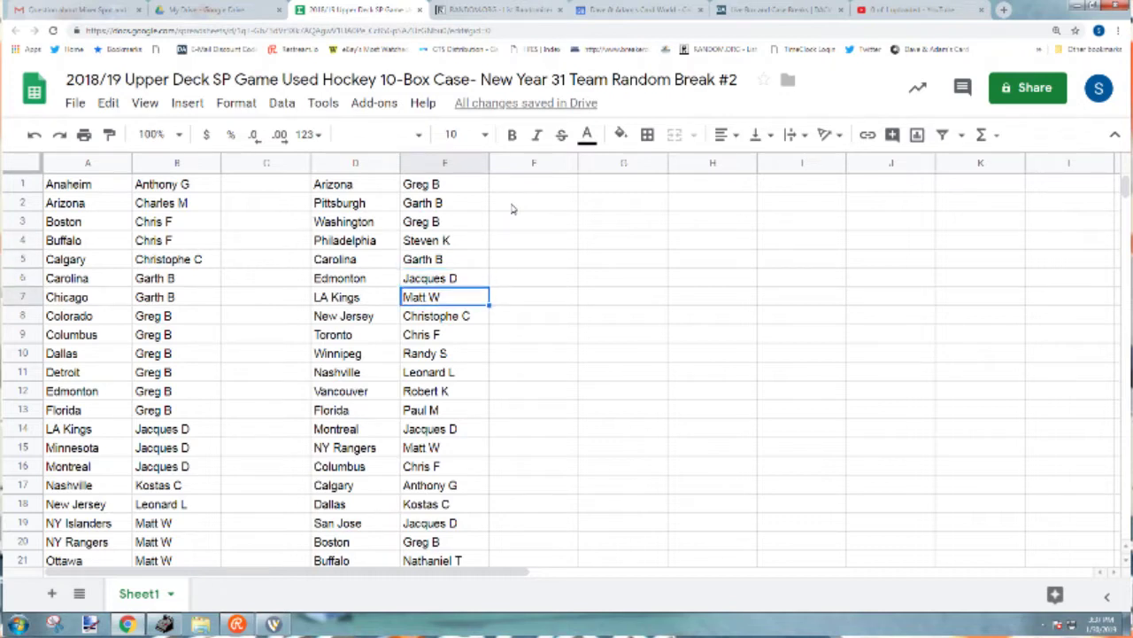
pyautogui.press('Down')
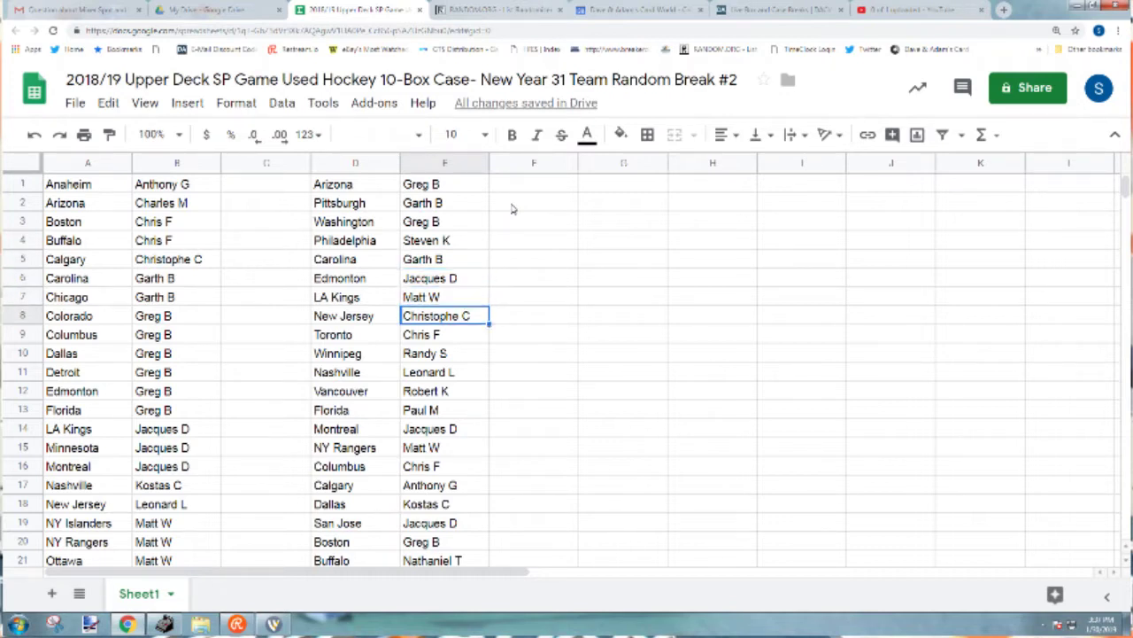
pyautogui.press('Down')
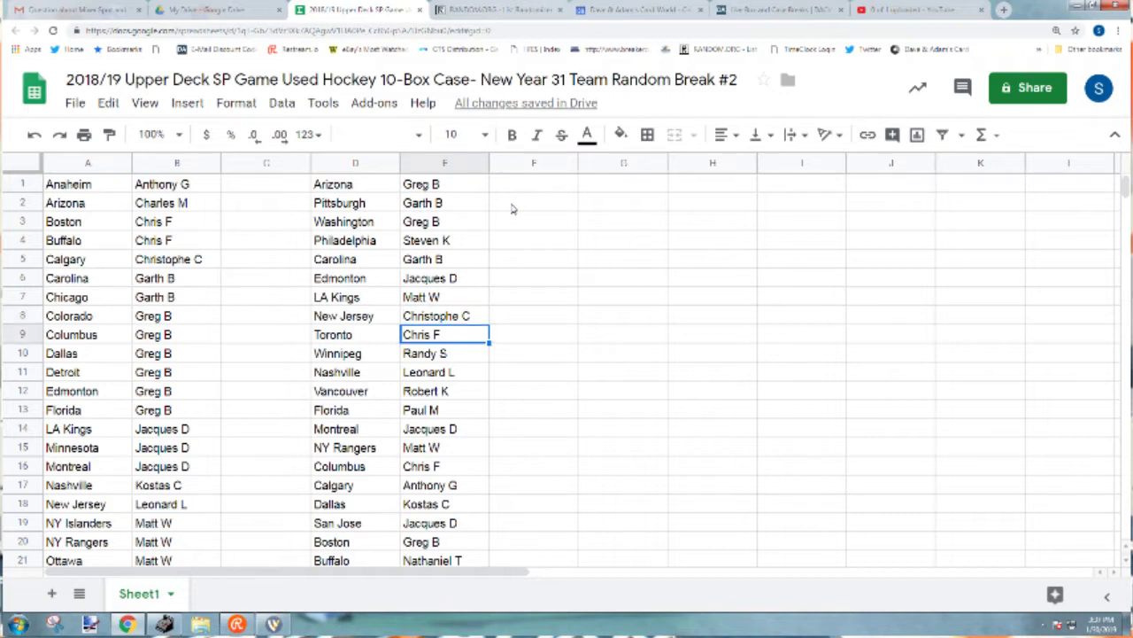
pyautogui.press('Down')
pyautogui.press('Down')
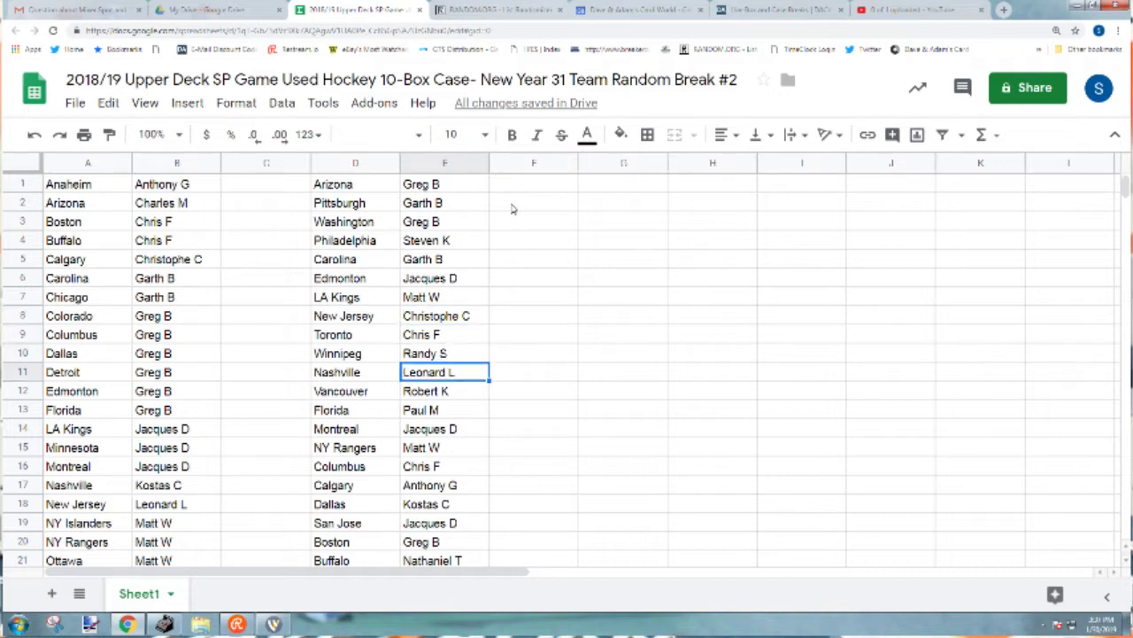
pyautogui.press('Down')
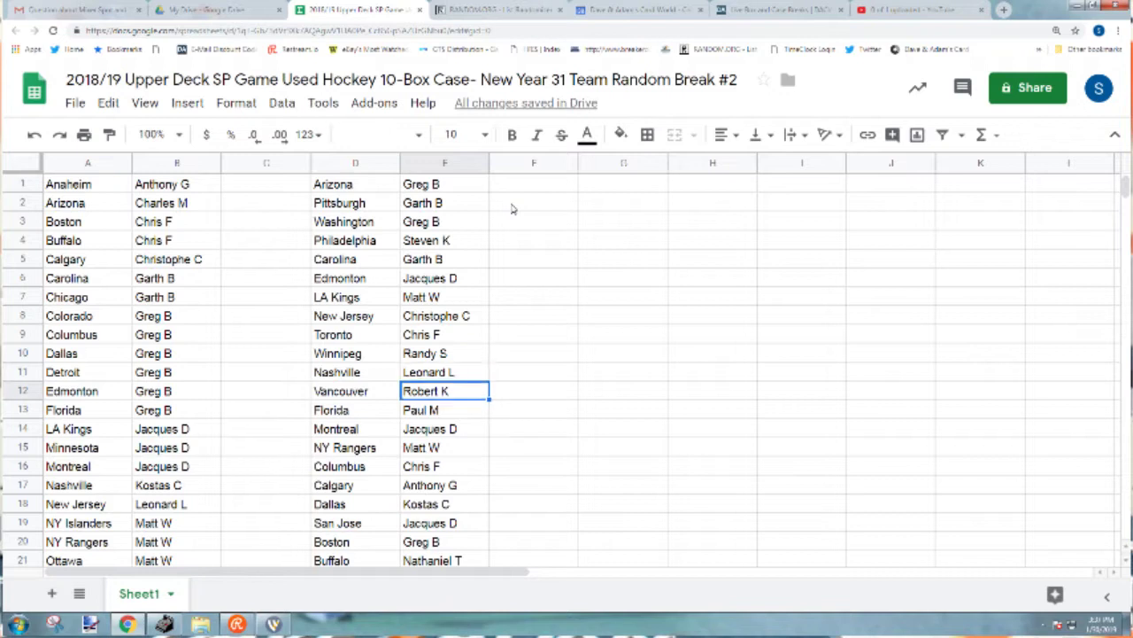
pyautogui.press('Down')
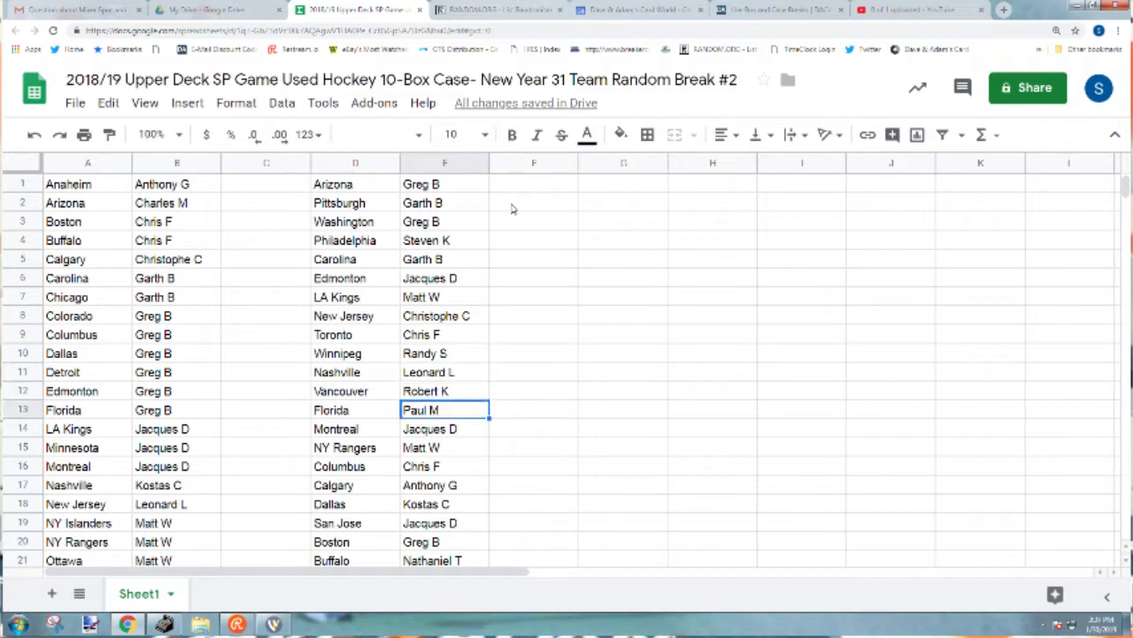
pyautogui.press('Down')
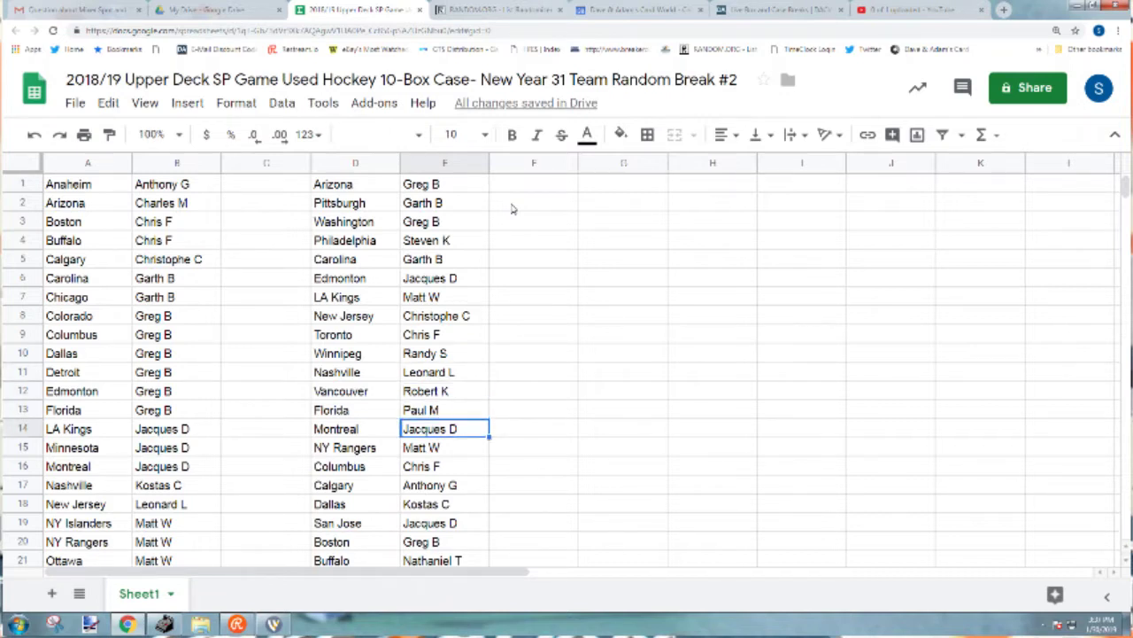
pyautogui.press('Down')
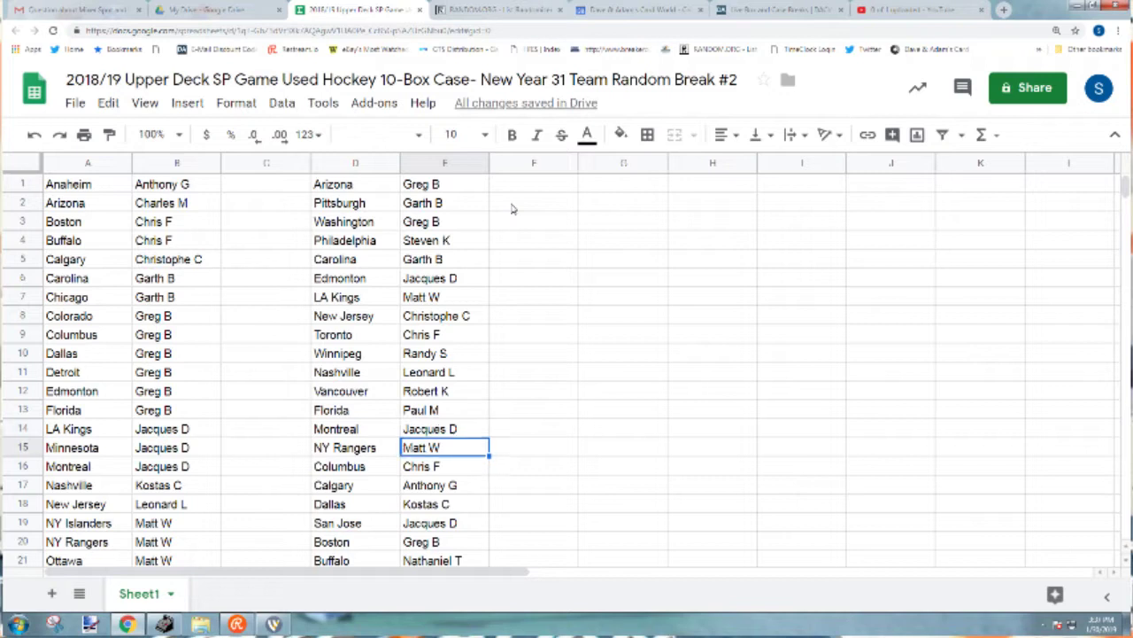
pyautogui.press('Down')
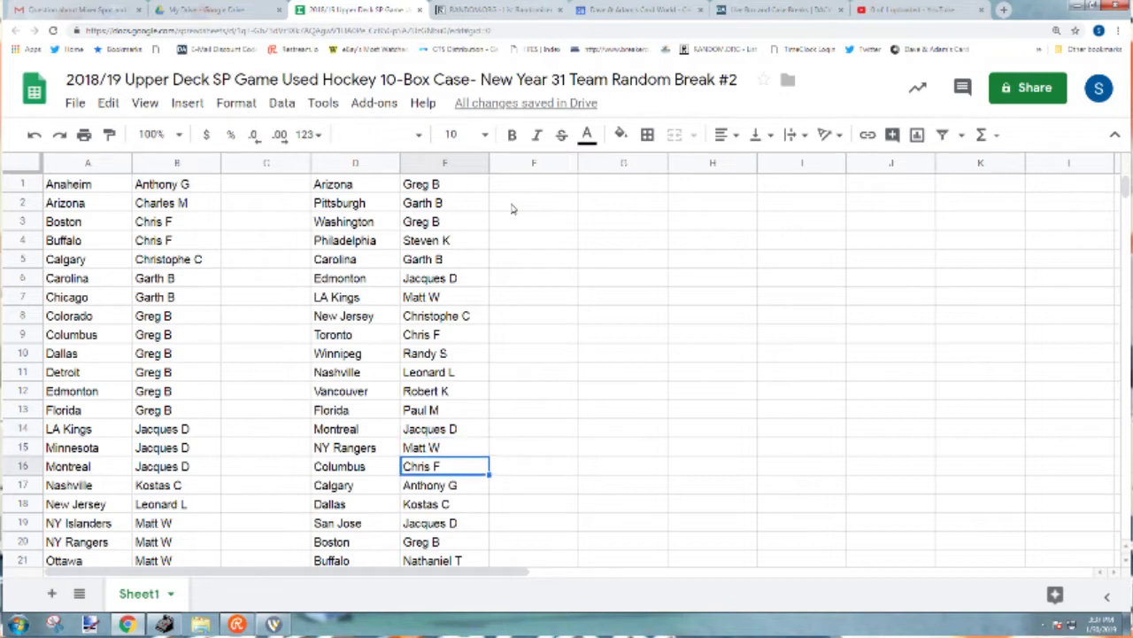
pyautogui.press('Down')
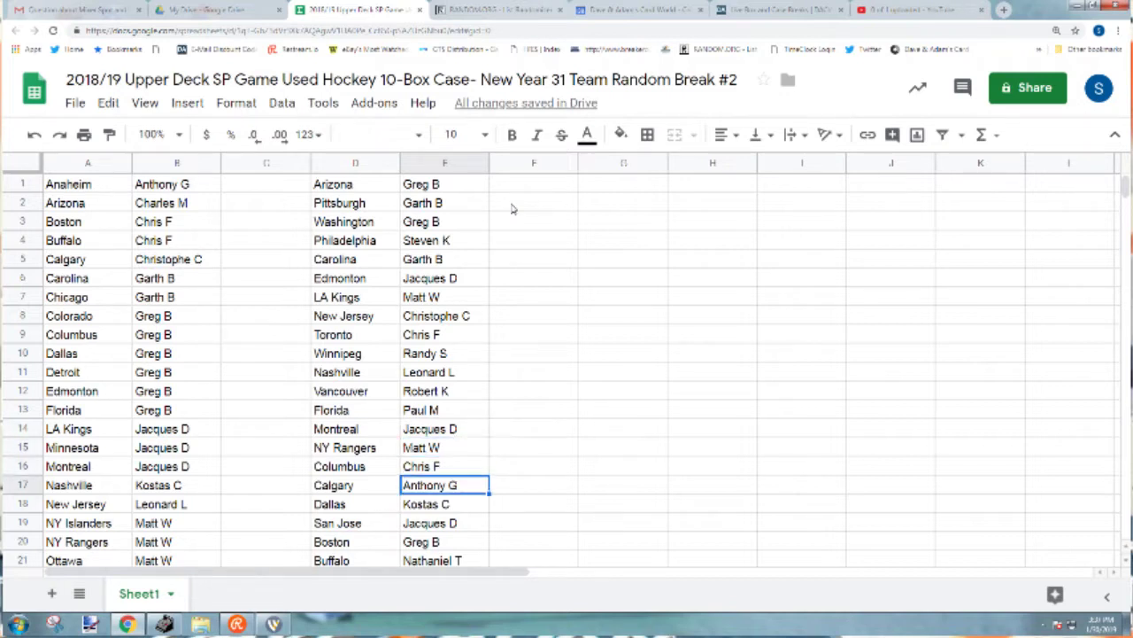
pyautogui.press('Down')
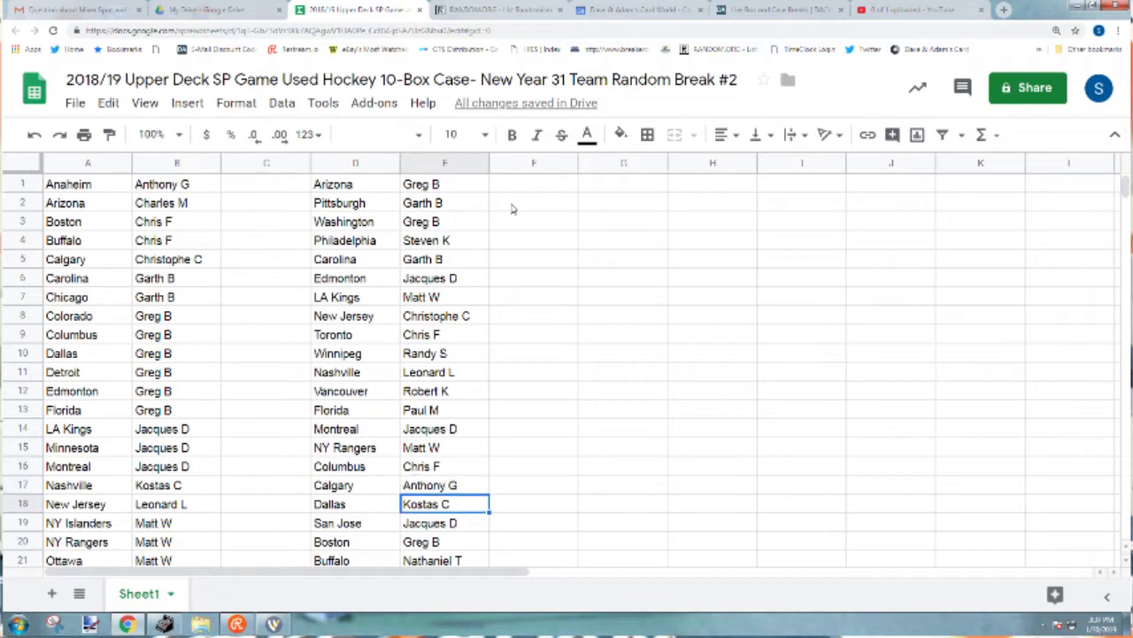
pyautogui.press('Down')
pyautogui.press('Down')
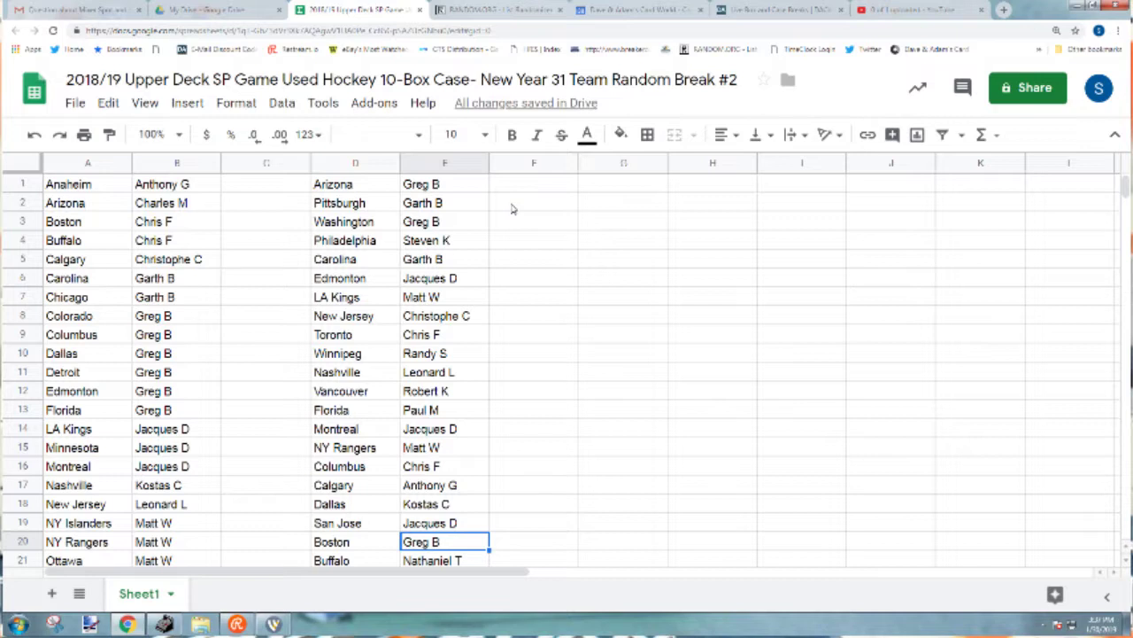
pyautogui.press('Down')
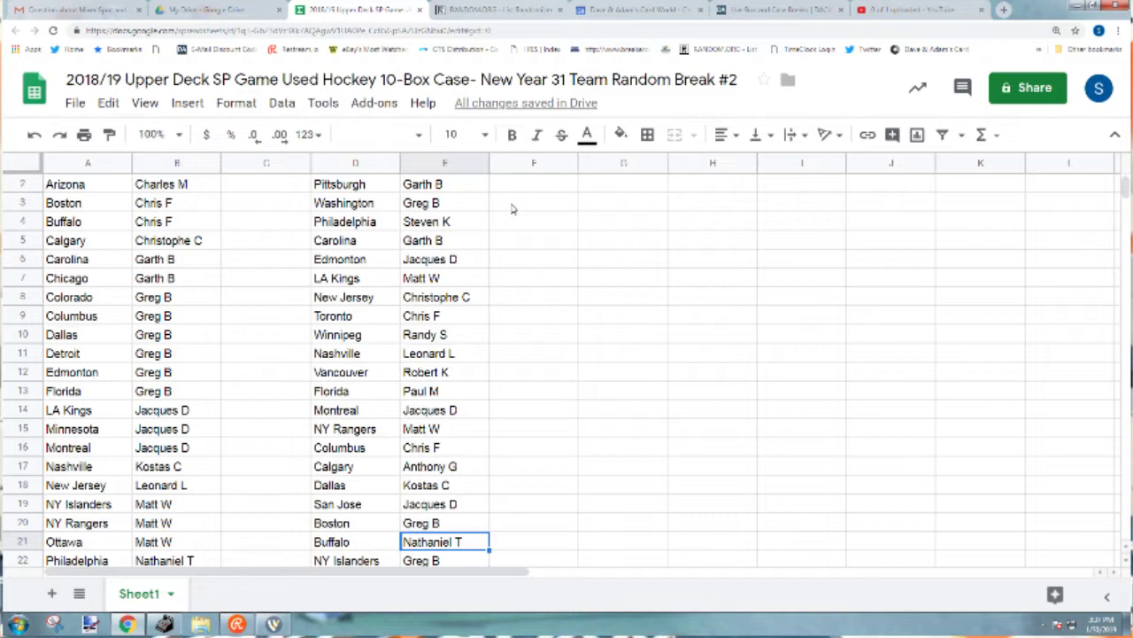
pyautogui.press('Down')
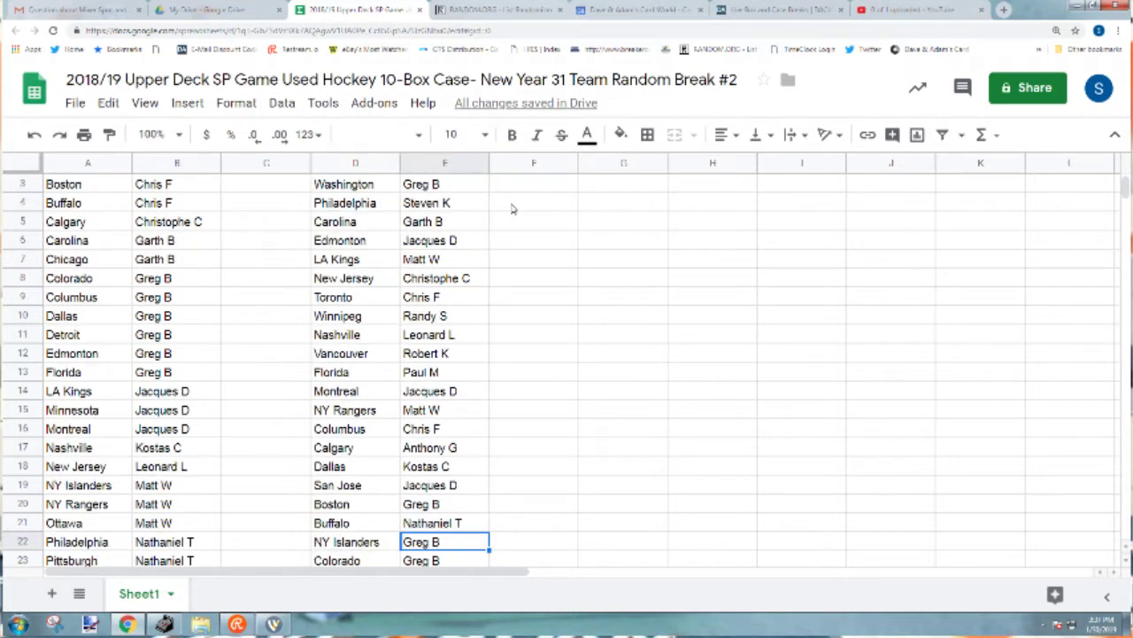
pyautogui.press('Down')
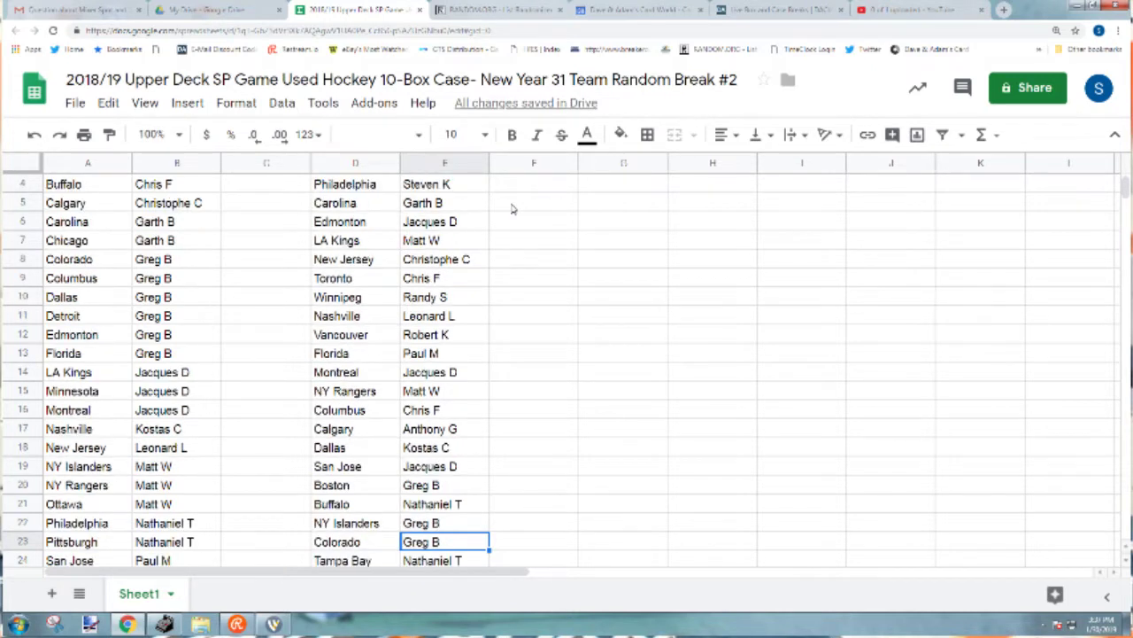
pyautogui.press('Down')
pyautogui.press('Down')
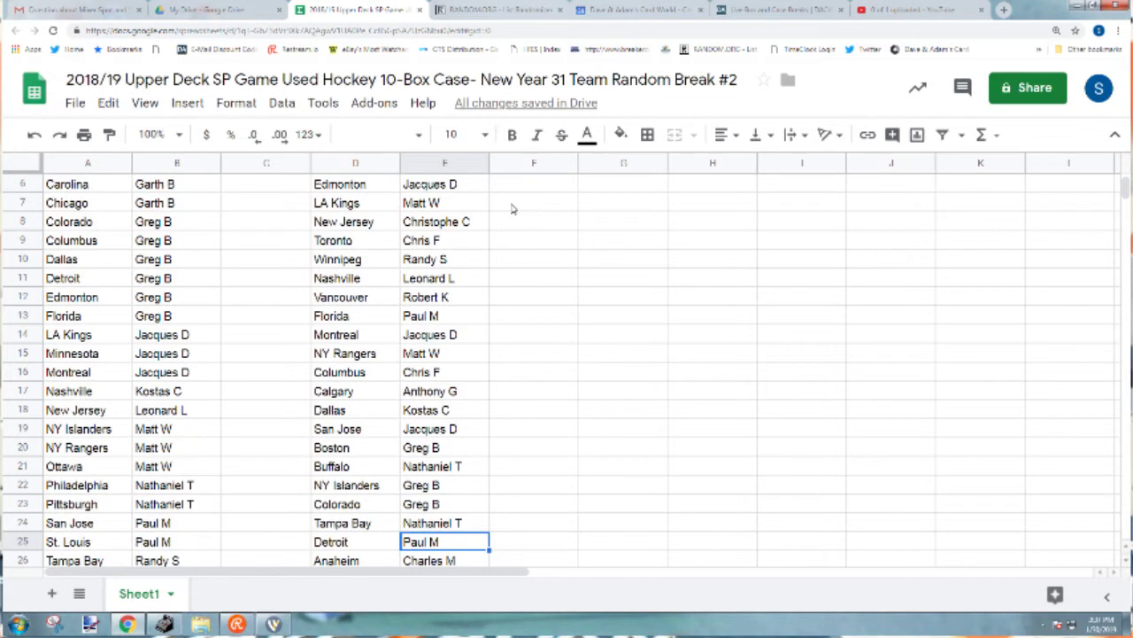
pyautogui.press('Down')
pyautogui.press('Down')
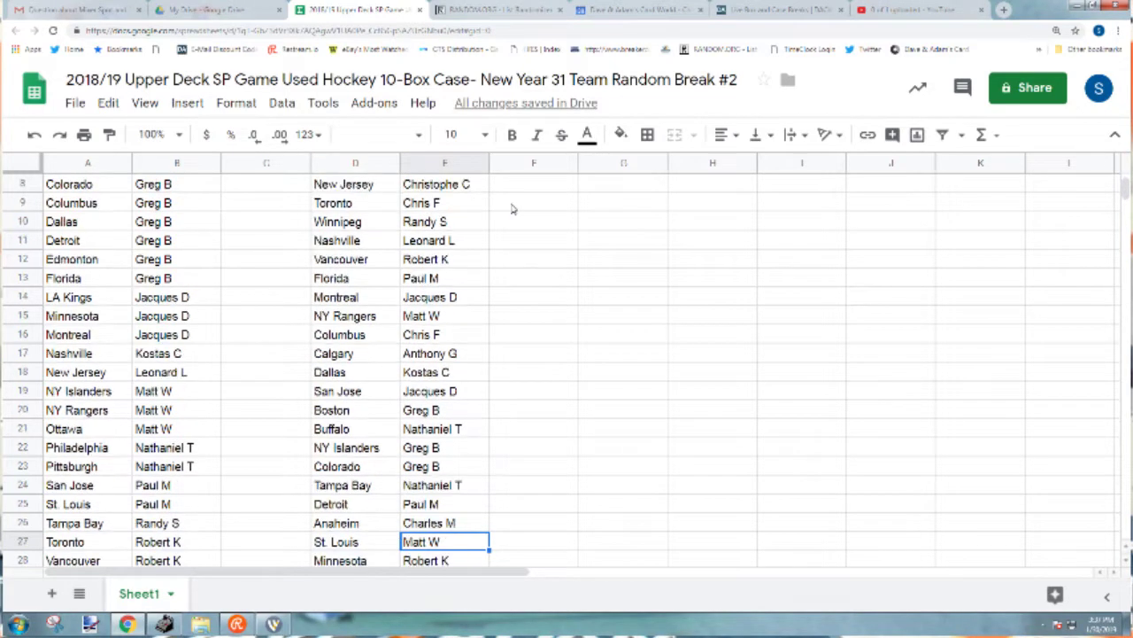
pyautogui.press('Down')
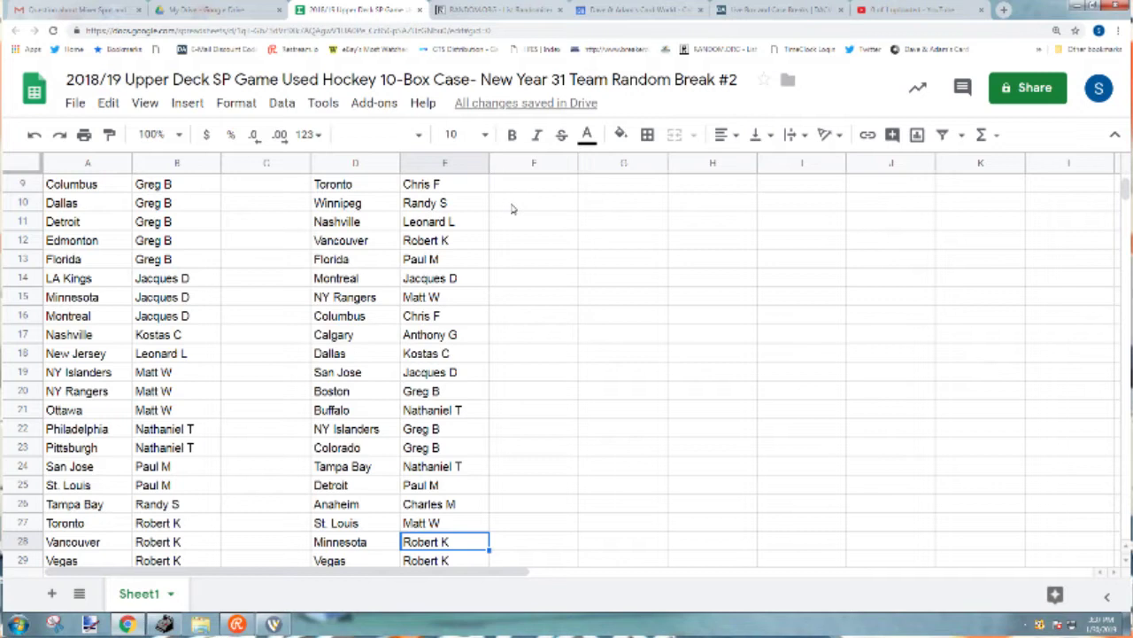
pyautogui.press('Down')
pyautogui.press('Down')
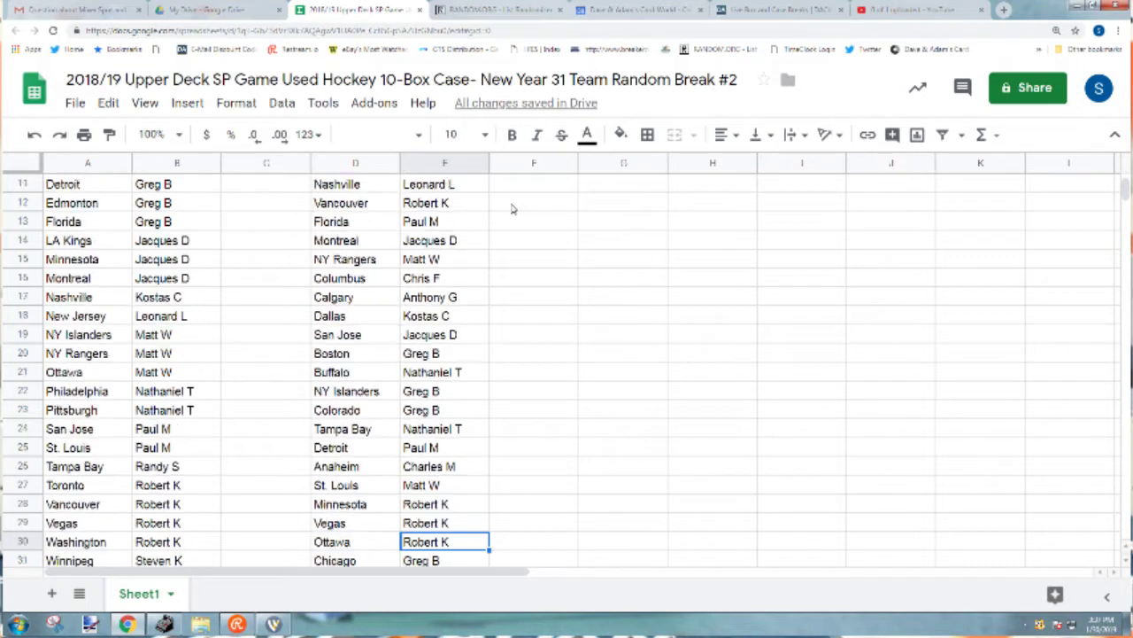
pyautogui.press('Down')
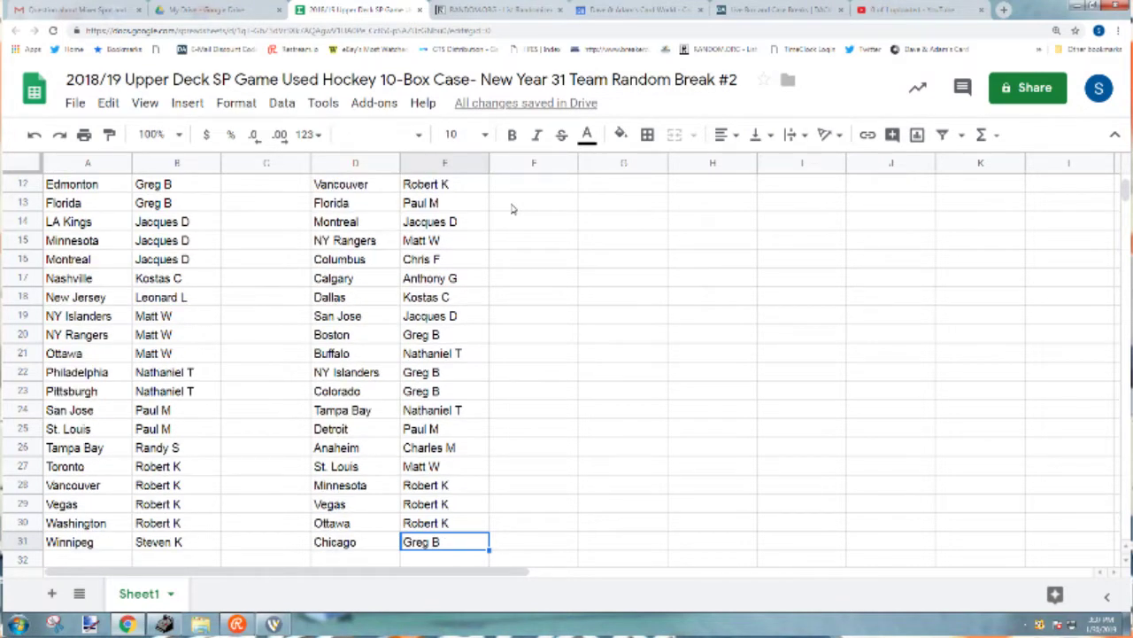